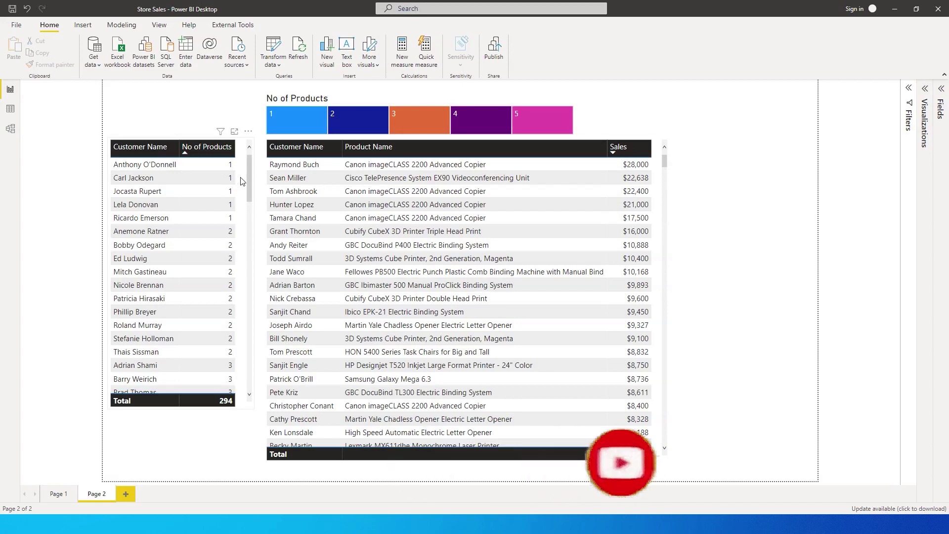
- Filter by 1 and 3 products, cross-filter on a customer row, then add blank Page 3
click(295, 123)
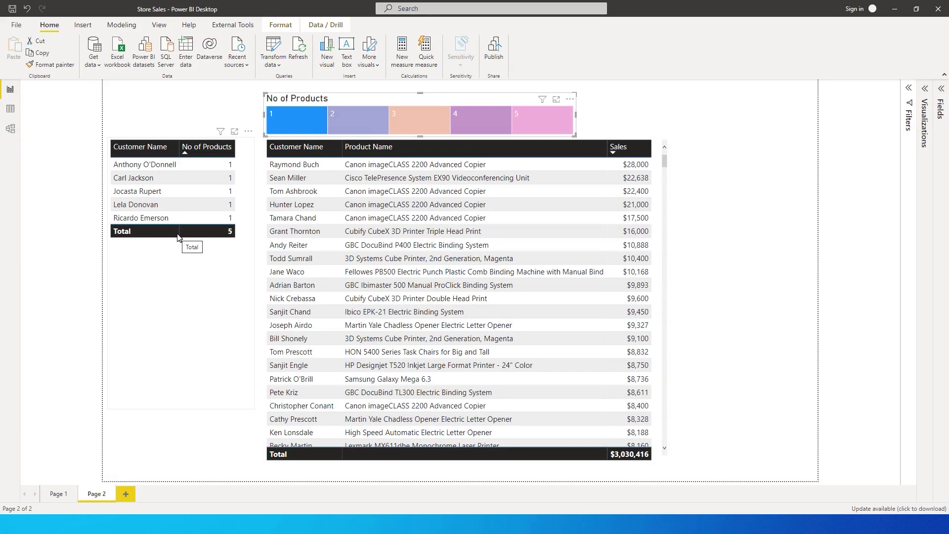
click(410, 123)
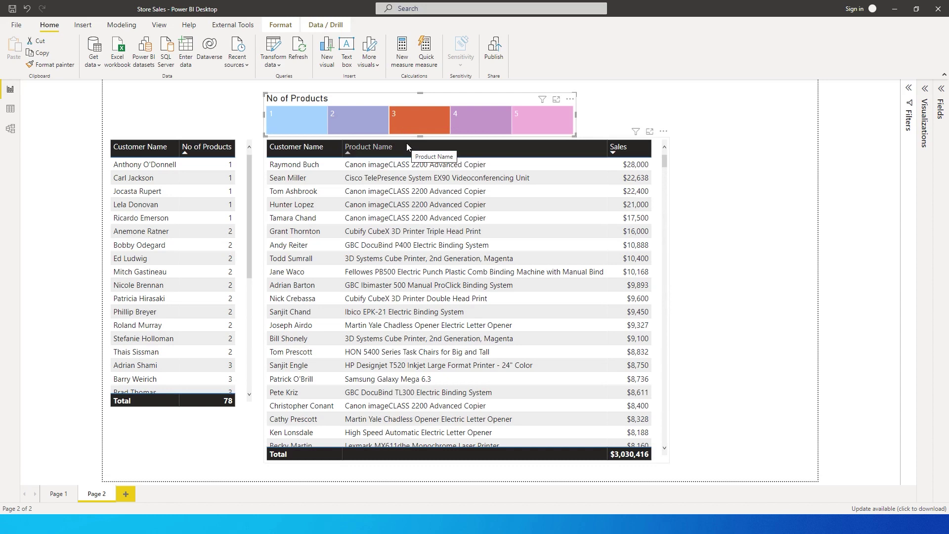
click(141, 289)
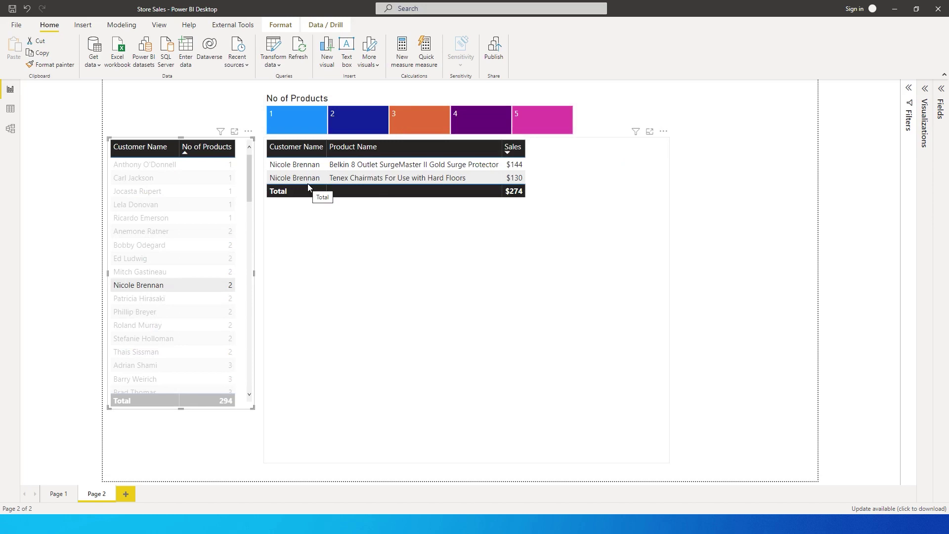
click(130, 495)
- Build a table visual with Customer Name and Product ID columns from Orders
click(939, 104)
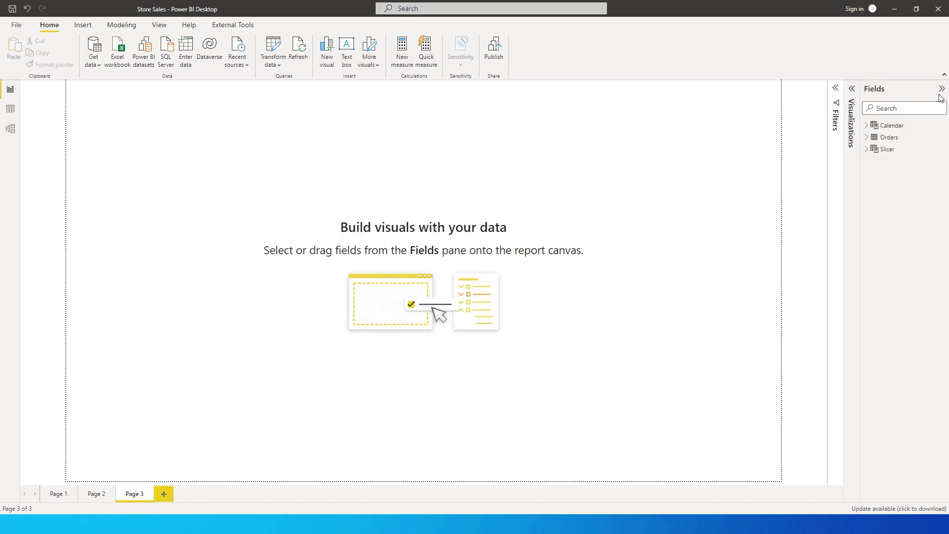
click(867, 138)
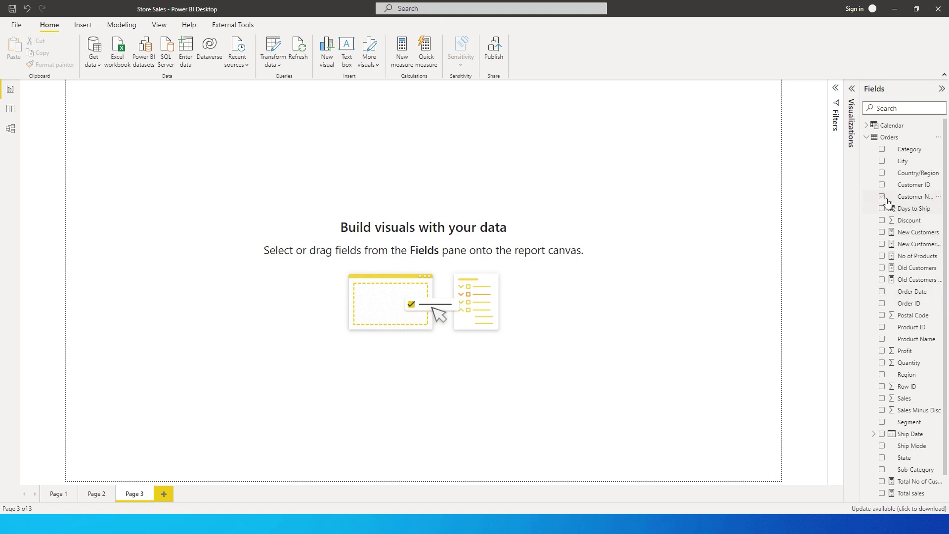
click(883, 198)
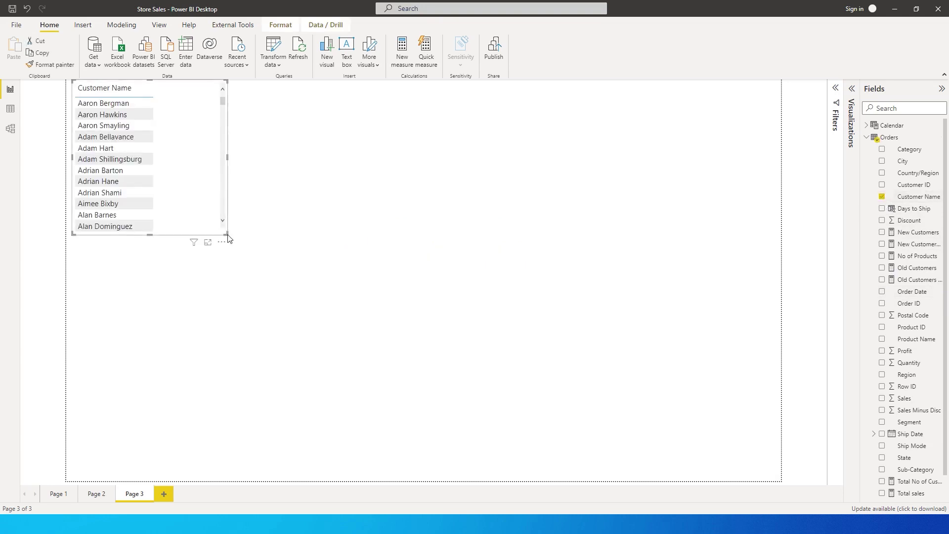
drag(226, 236, 265, 310)
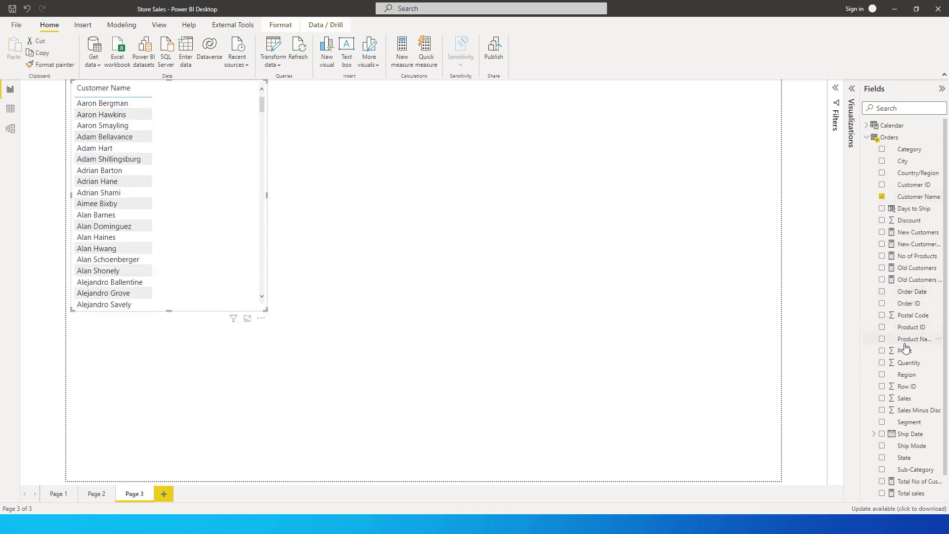
click(883, 329)
- Enlarge the customer table and reposition it on the page
drag(257, 235, 262, 265)
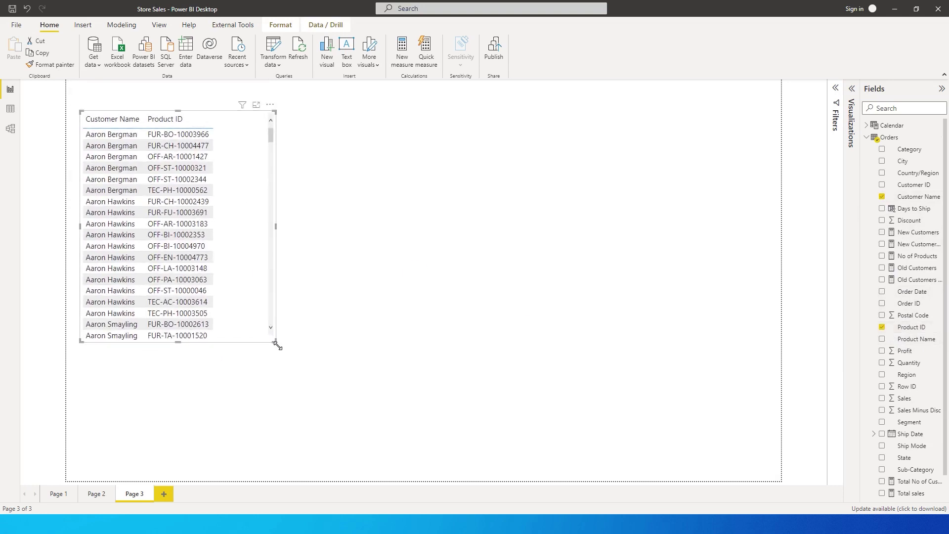
drag(277, 343, 286, 387)
drag(239, 280, 250, 272)
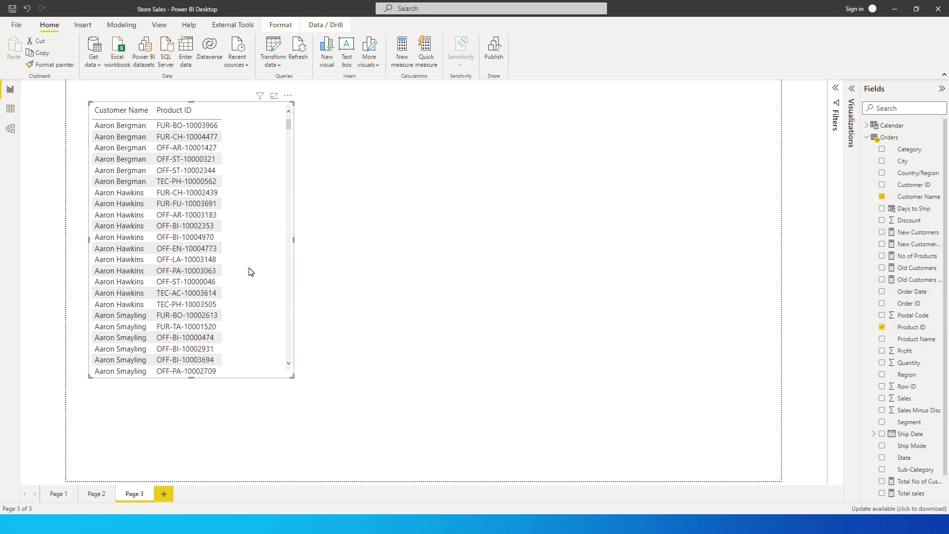
double_click(878, 139)
- Create a new measure in Orders named Unique Products
click(402, 49)
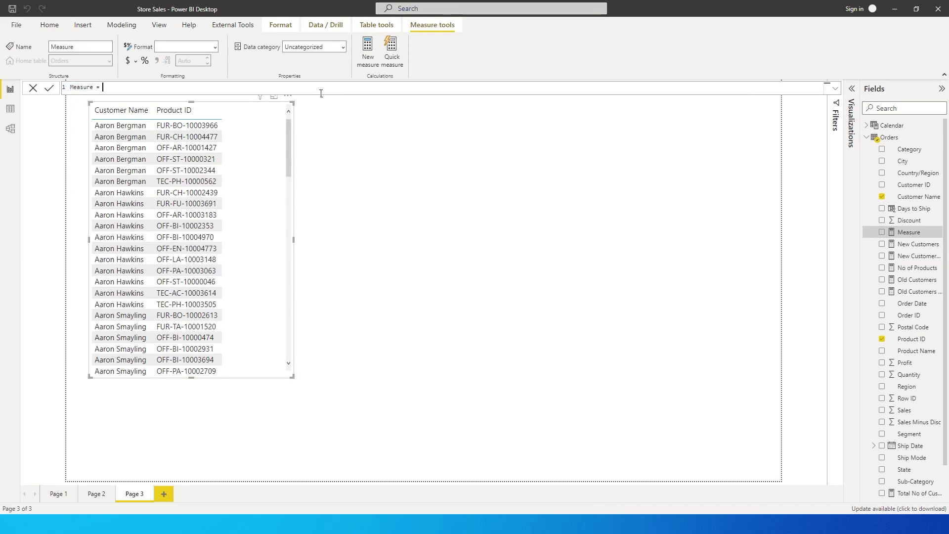
ctrl+scroll(321, 93, up, 5)
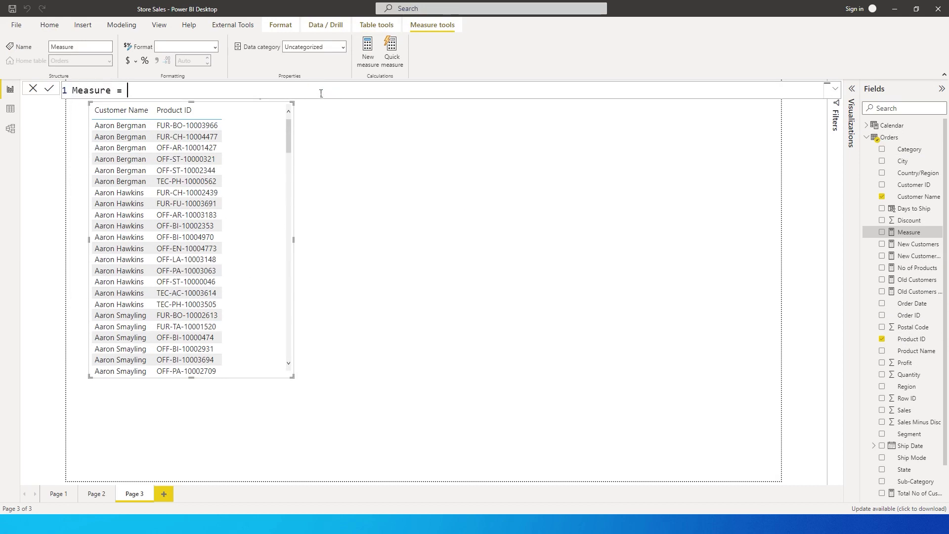
double_click(98, 94)
text(Unique )
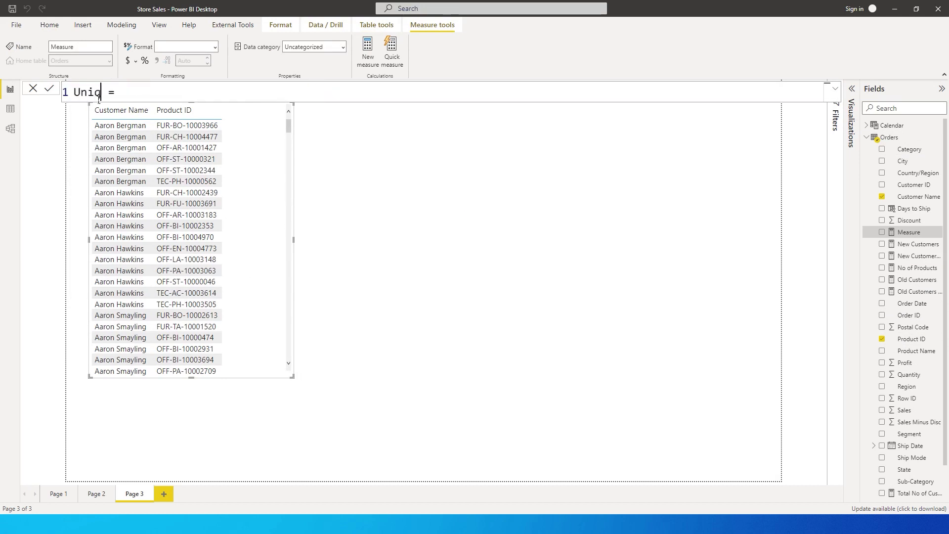
text(Products)
- Define Var UniqueProd = CALCULATE(DISTINCTCOUNT(Orders[Product ID]),ALL(Orders[Product ID]))
text(Var )
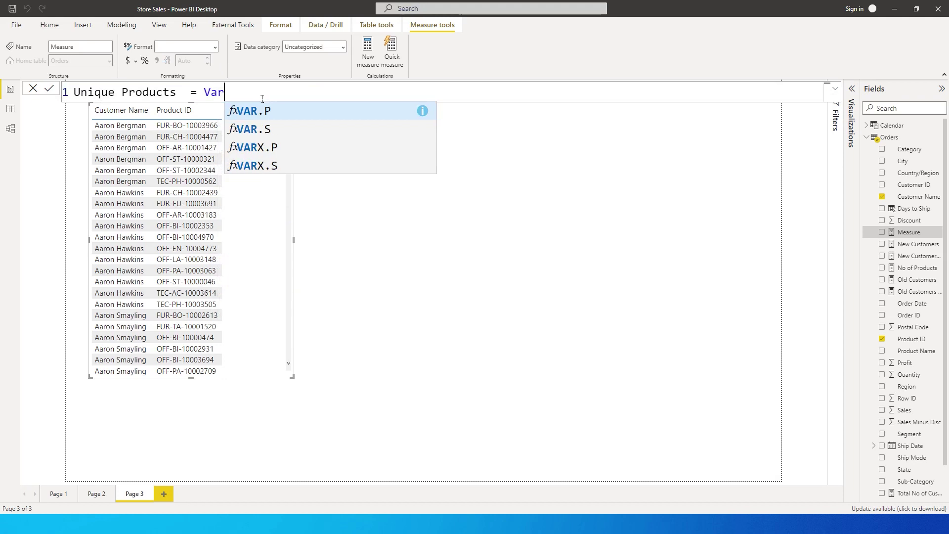
text(Uniq)
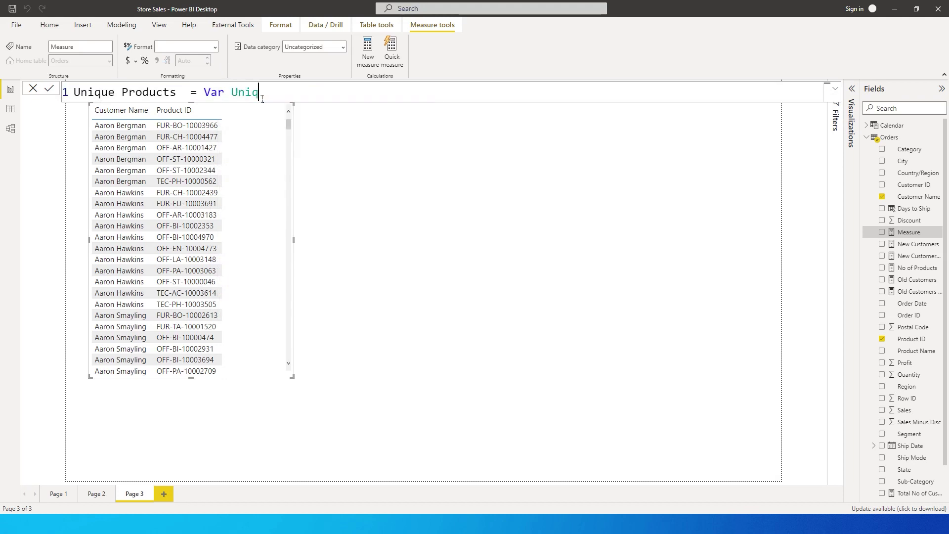
text(ueProd = CALCULATE(Distin)
key(Down)
key(Tab)
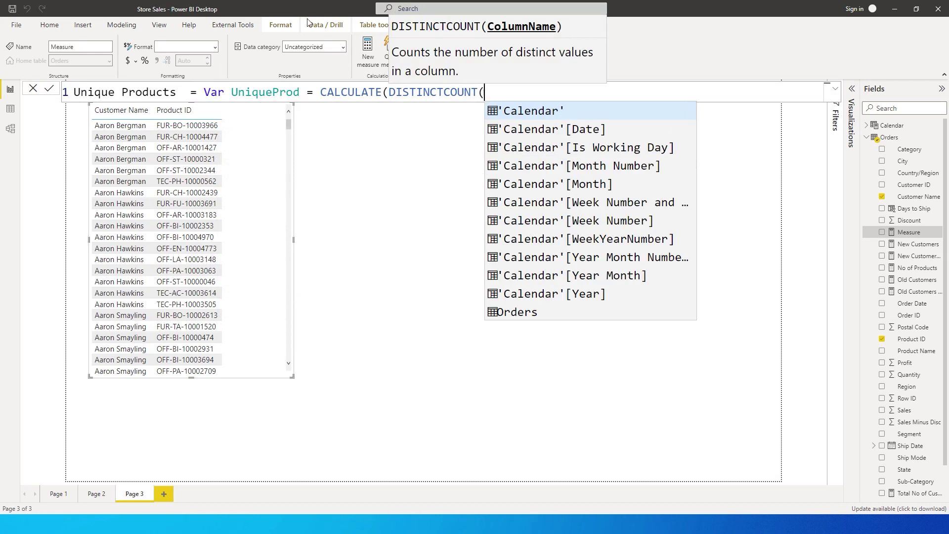
key(Escape)
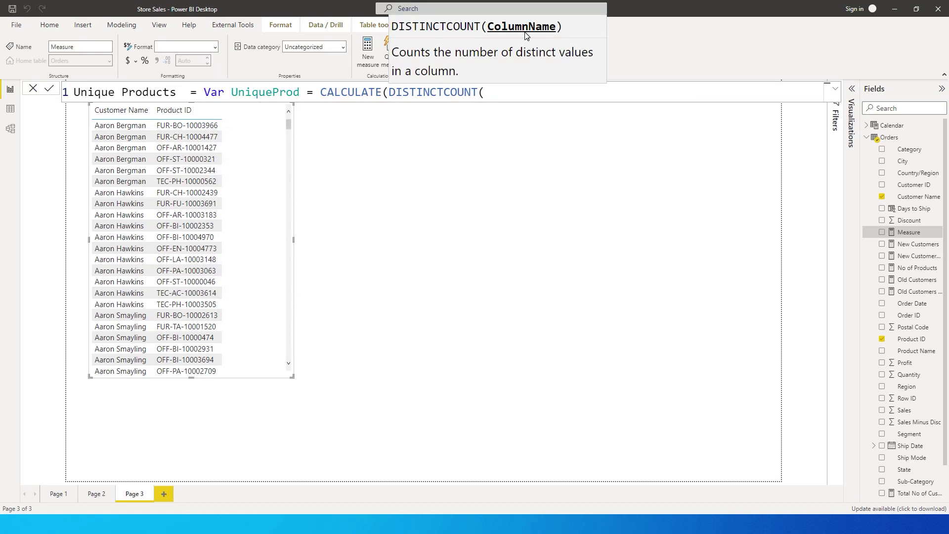
text(Produc)
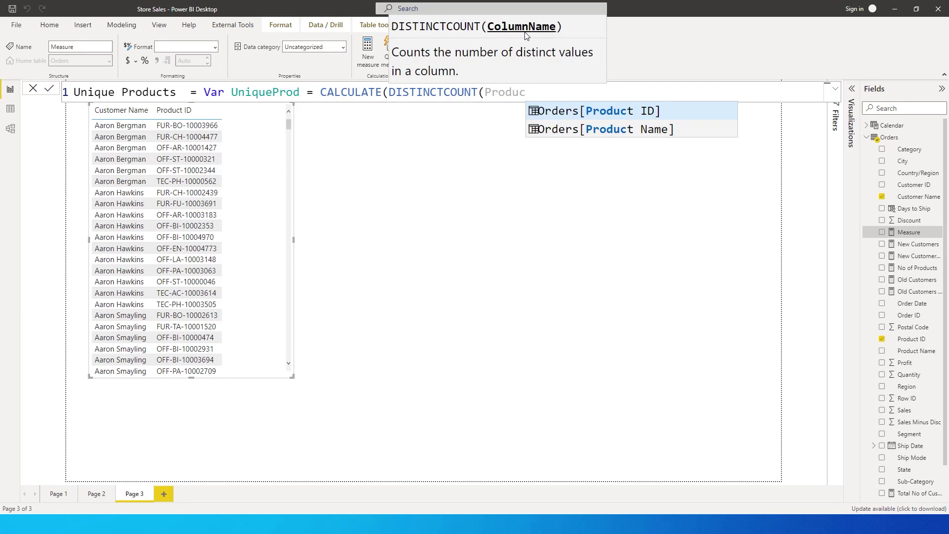
key(Tab)
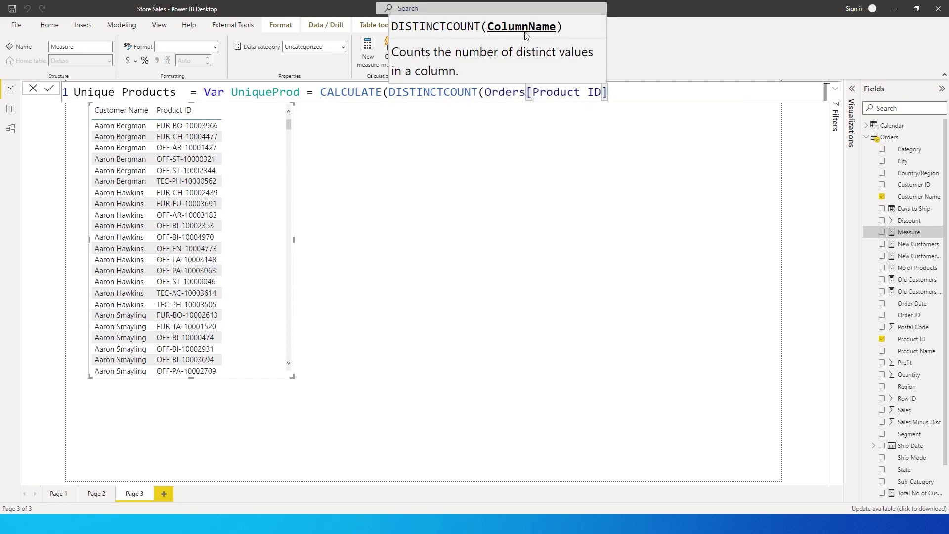
text(),A;;)
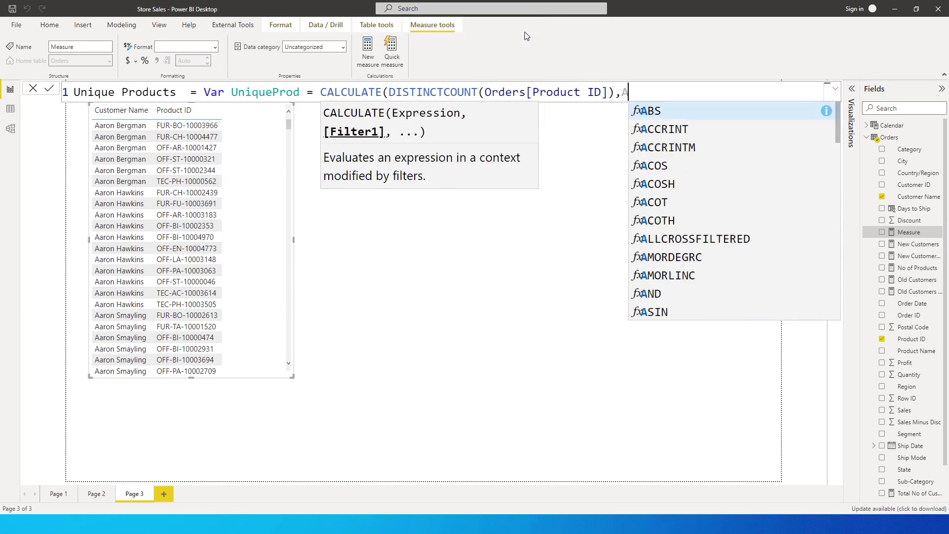
key(BackSpace)
key(BackSpace)
key(BackSpace)
text(ALL(Produc)
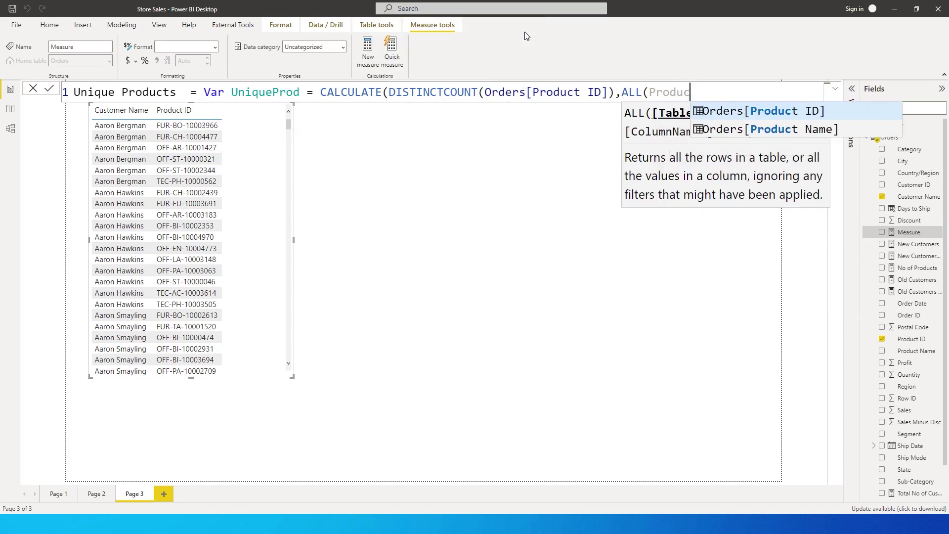
key(Tab)
text())
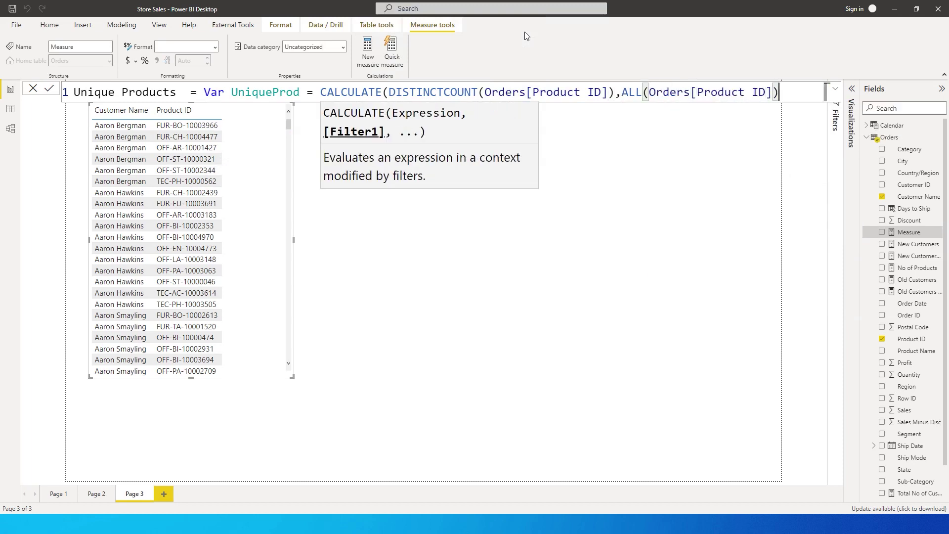
text())
- Add an indented second line defining Var Slicervalue = 1
key(shift+Return)
key(Tab)
key(Tab)
key(Tab)
key(Tab)
key(Tab)
text(Var )
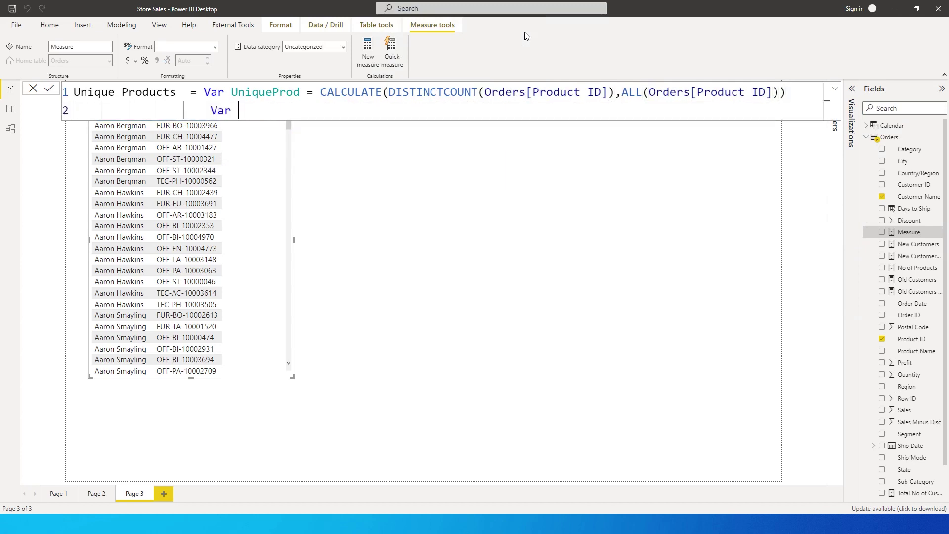
text(Slicervalue )
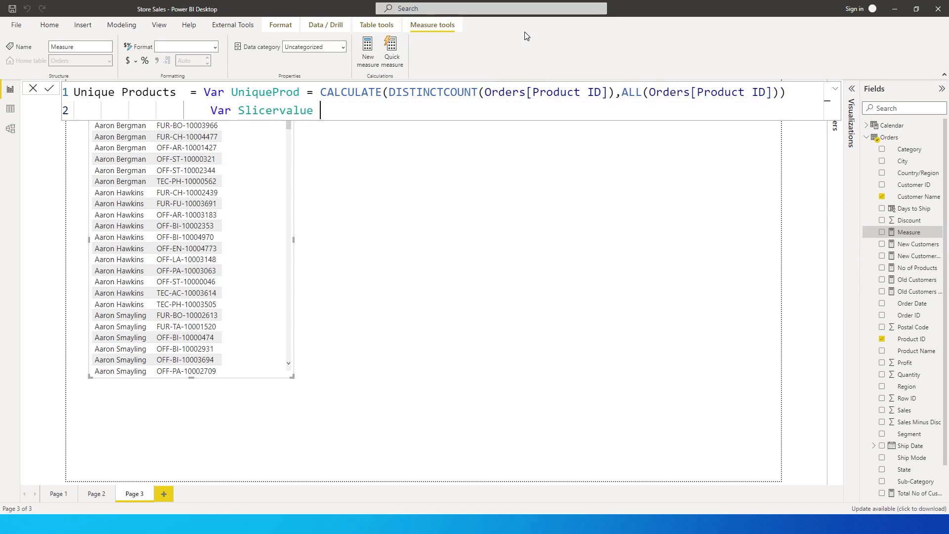
text(= 1)
key(shift+Return)
- Finish the measure with Return IF(UniqueProd <= Slicervalue,1,0) and commit it
text(Re)
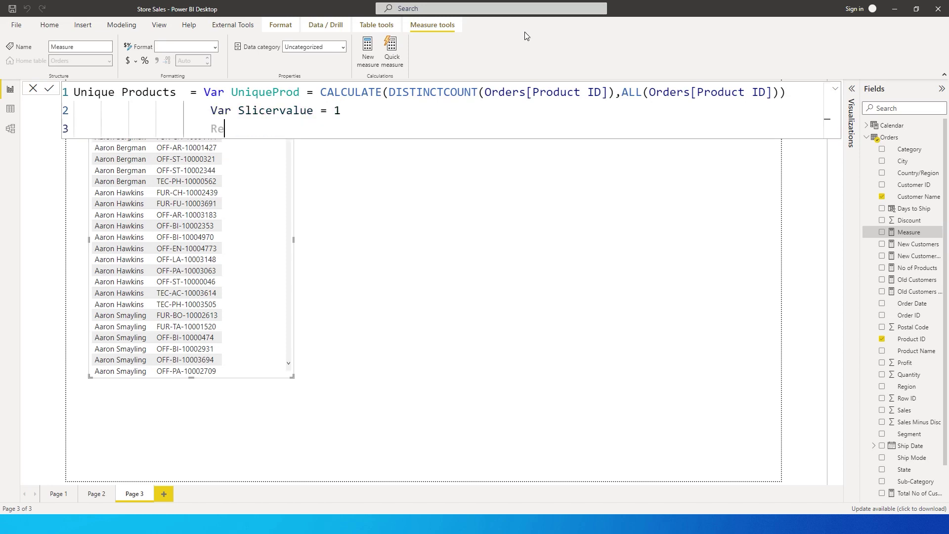
text(turn  IF()
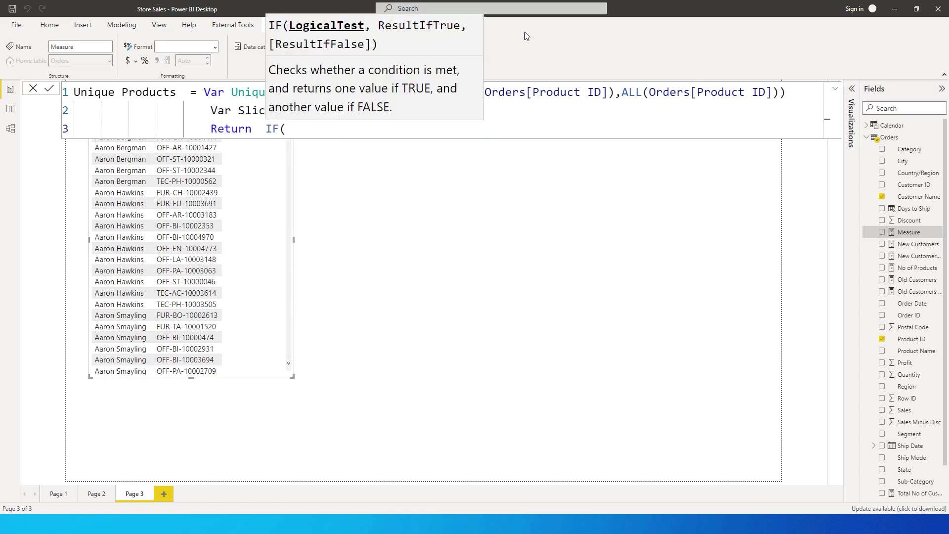
text(uni)
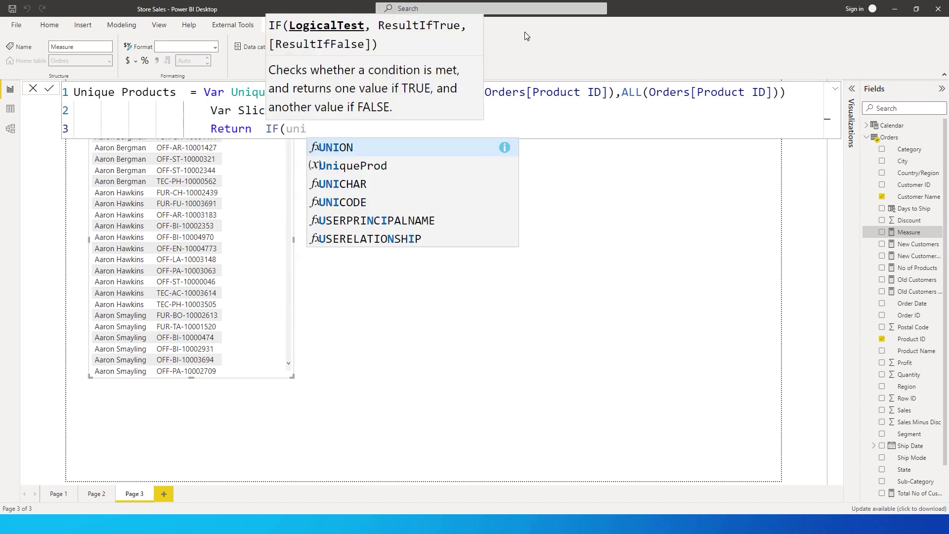
text(queProd)
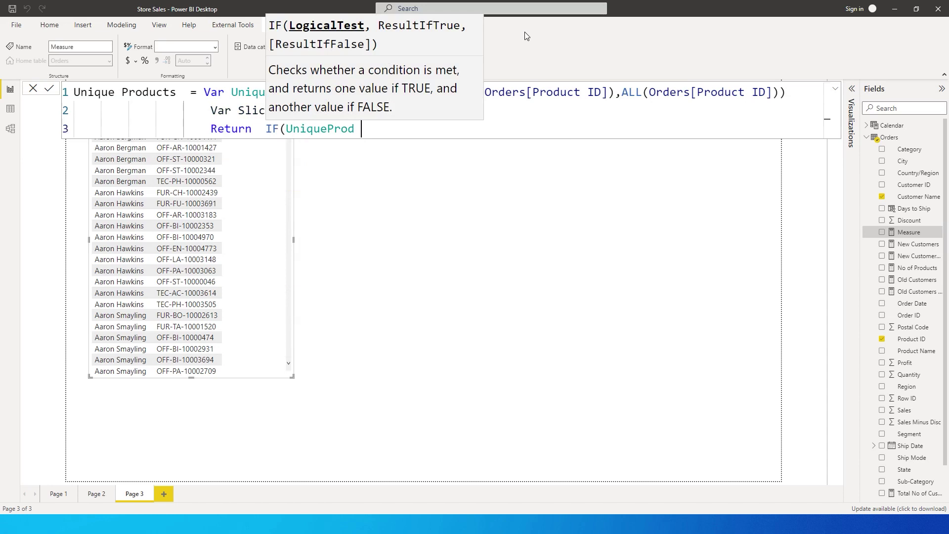
text( <= Slicervalue)
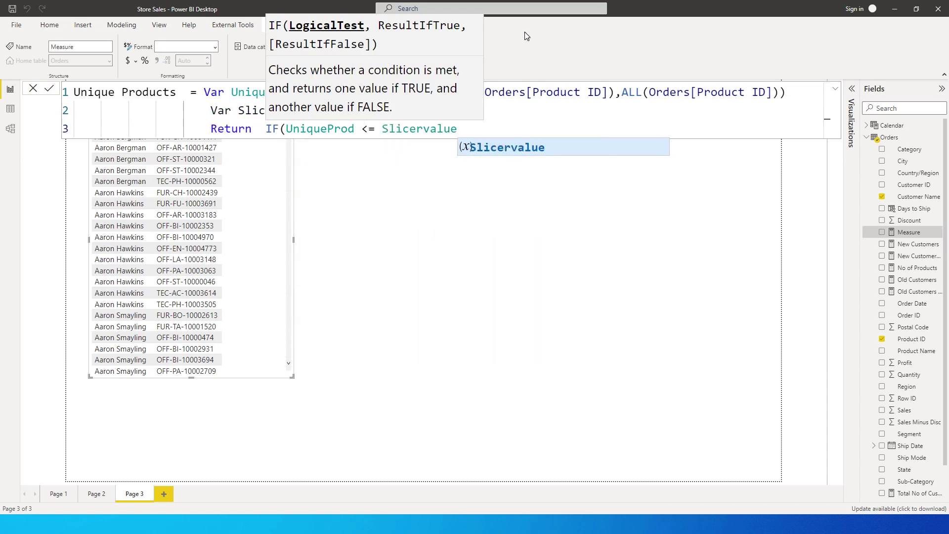
click(500, 113)
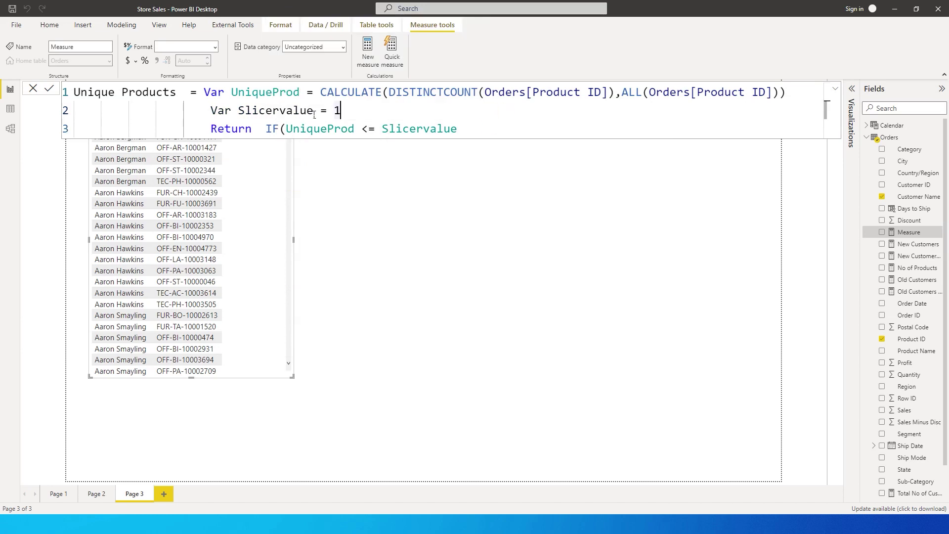
click(484, 128)
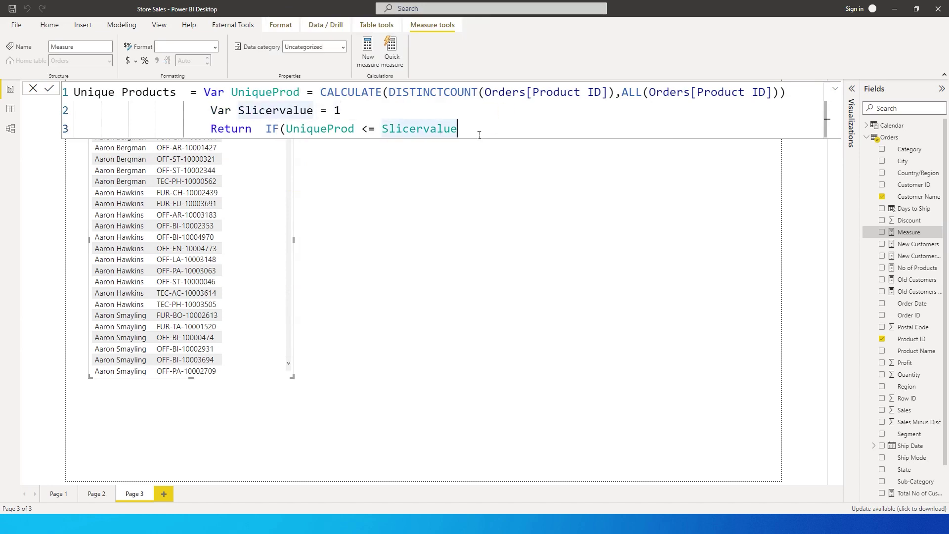
text(,1,0)
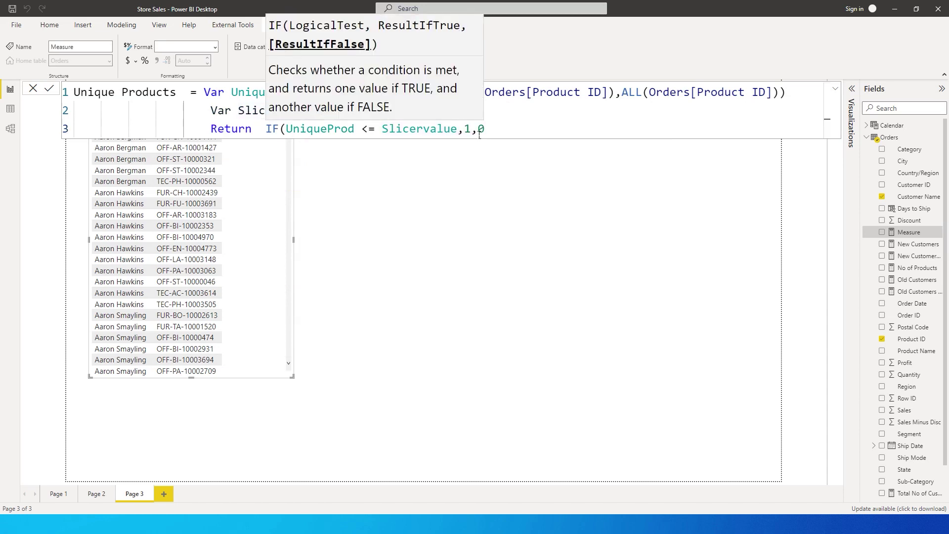
text())
key(Return)
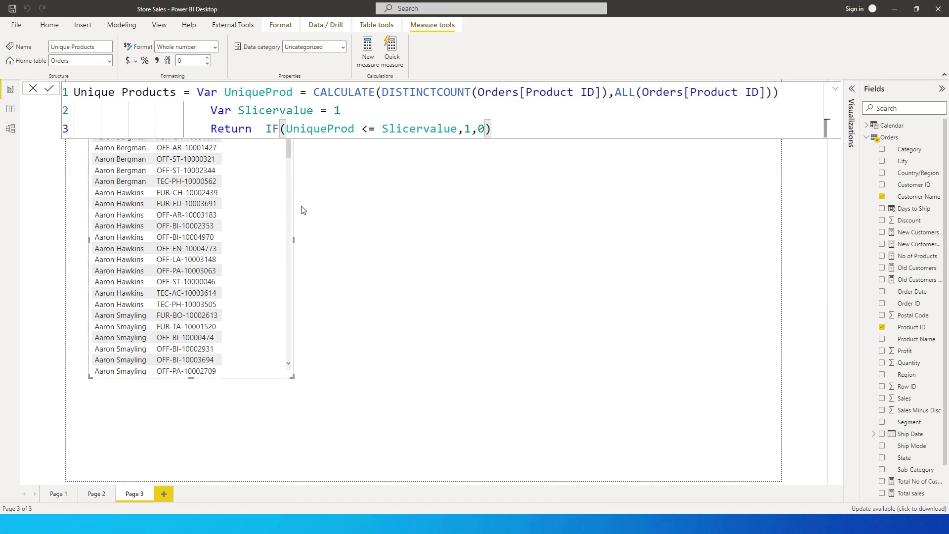
click(304, 210)
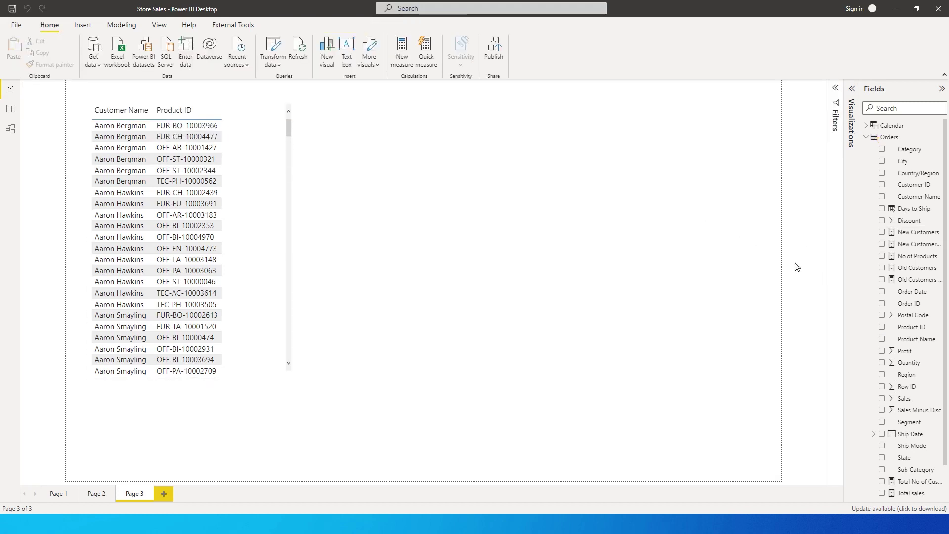
- Add Unique Products as a table column, delete the stray chart, and sort descending
scroll(919, 366, down, 1)
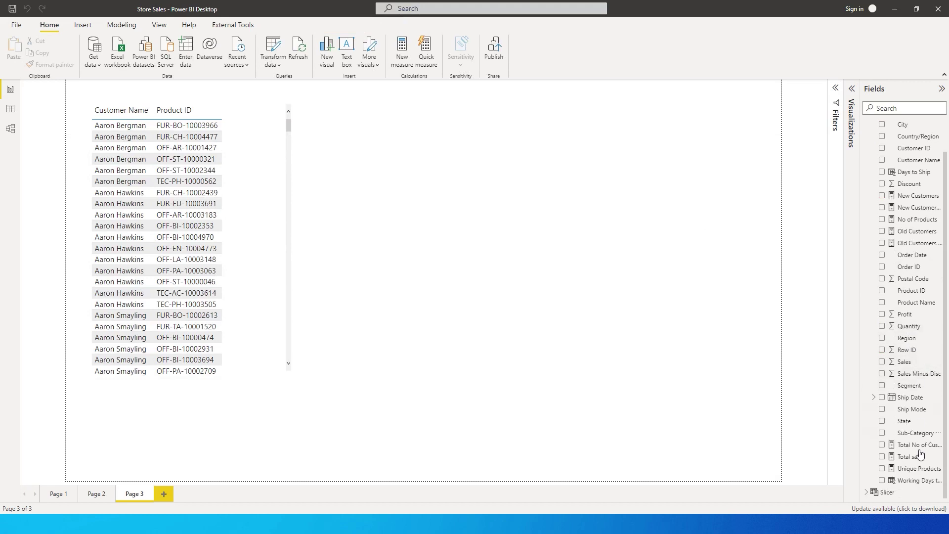
click(882, 468)
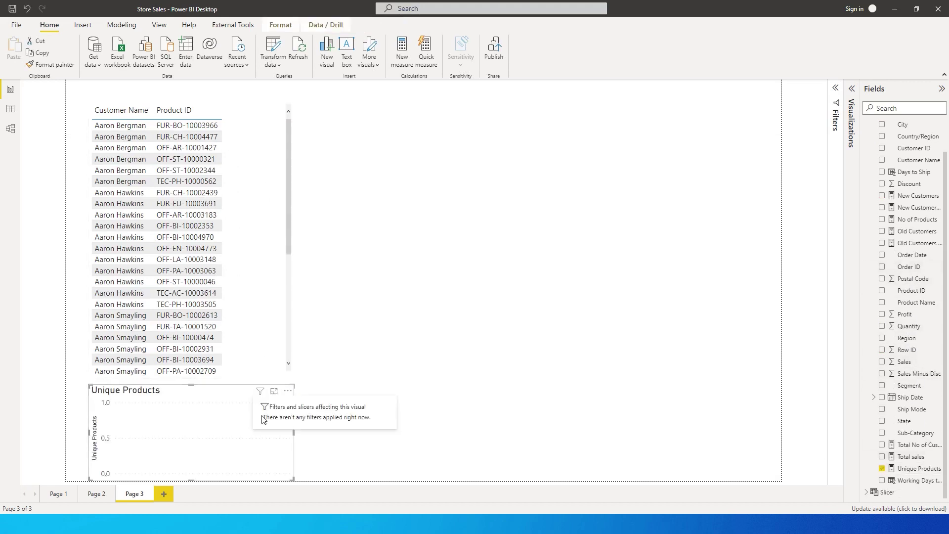
click(272, 249)
drag(915, 468, 318, 286)
click(287, 411)
key(Delete)
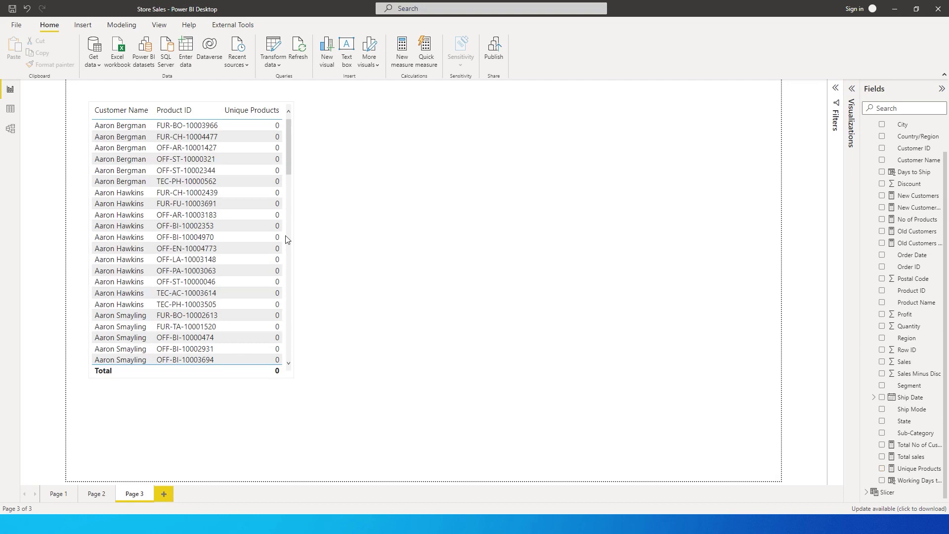
click(231, 115)
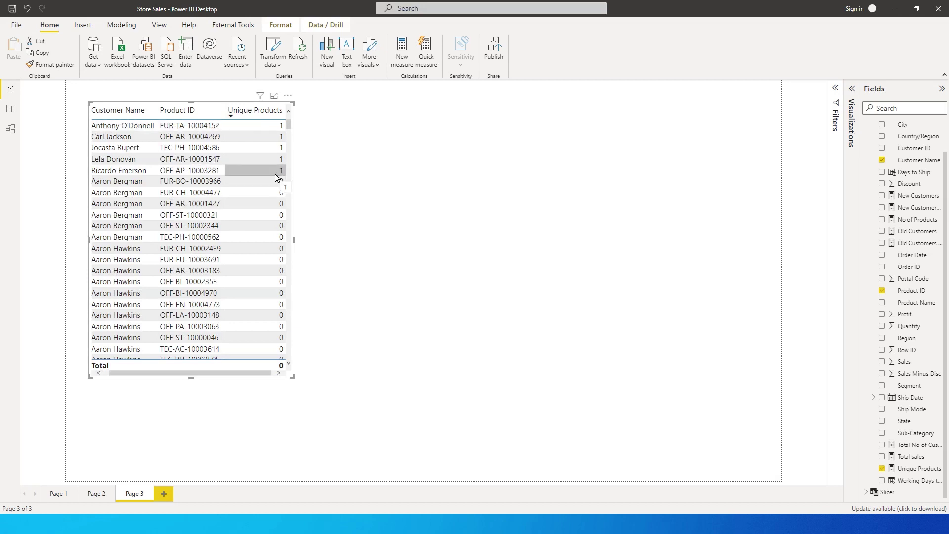
- Review the measure's fixed Slicervalue of 1, then select the table's visual settings
click(920, 472)
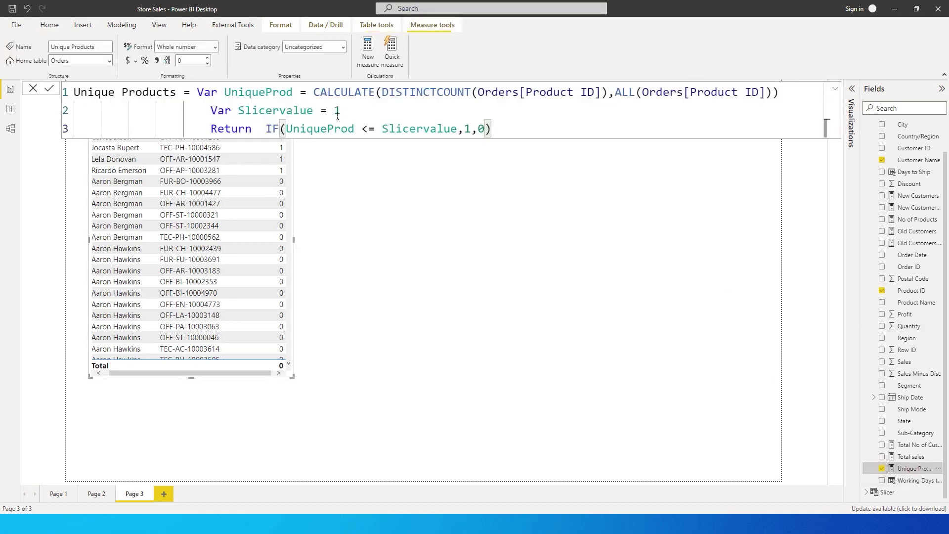
click(352, 115)
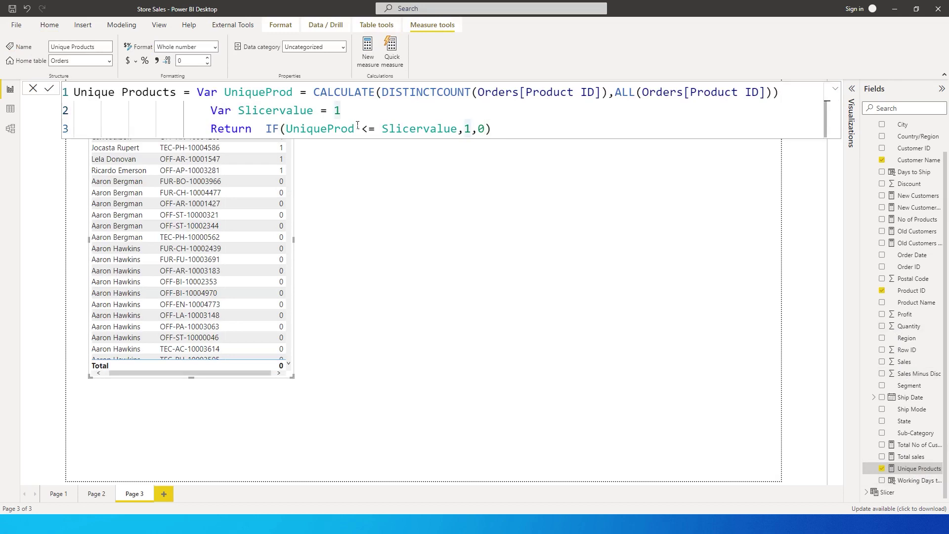
click(375, 218)
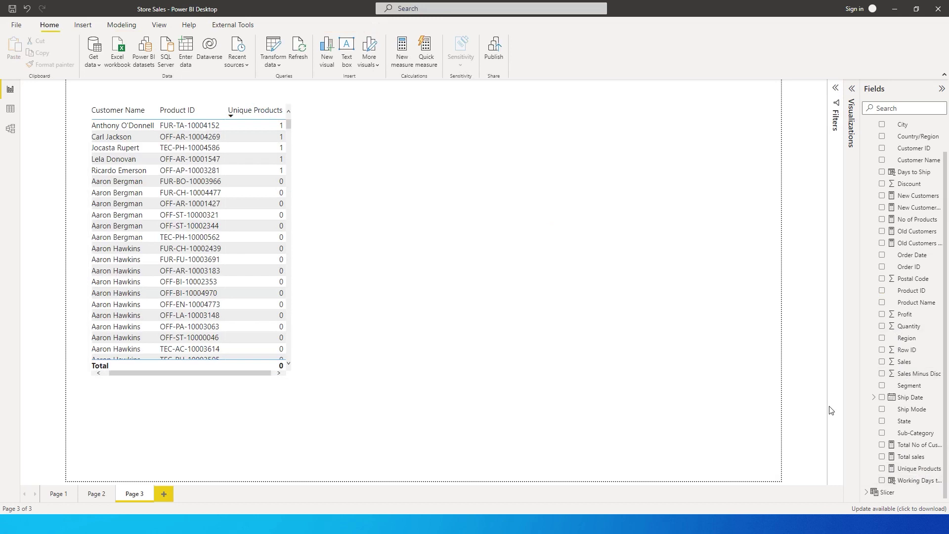
click(292, 149)
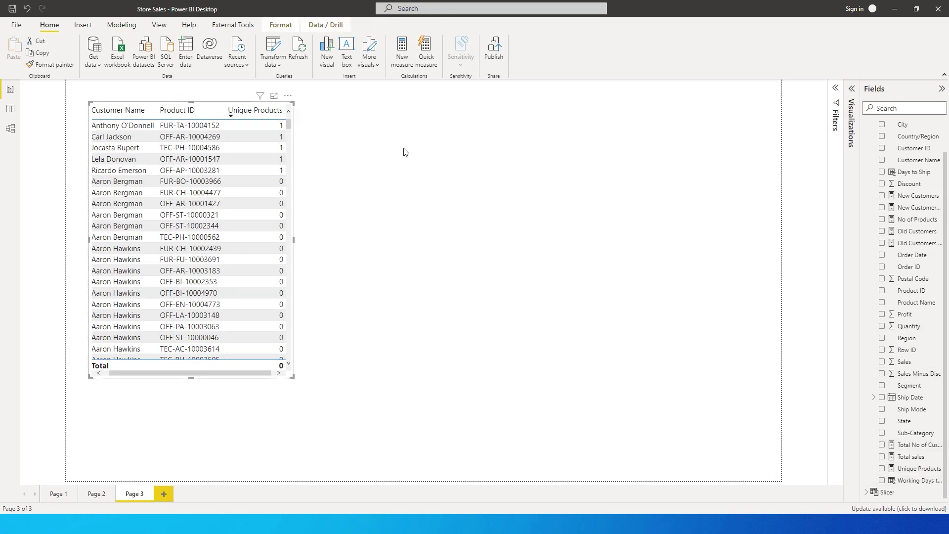
click(851, 89)
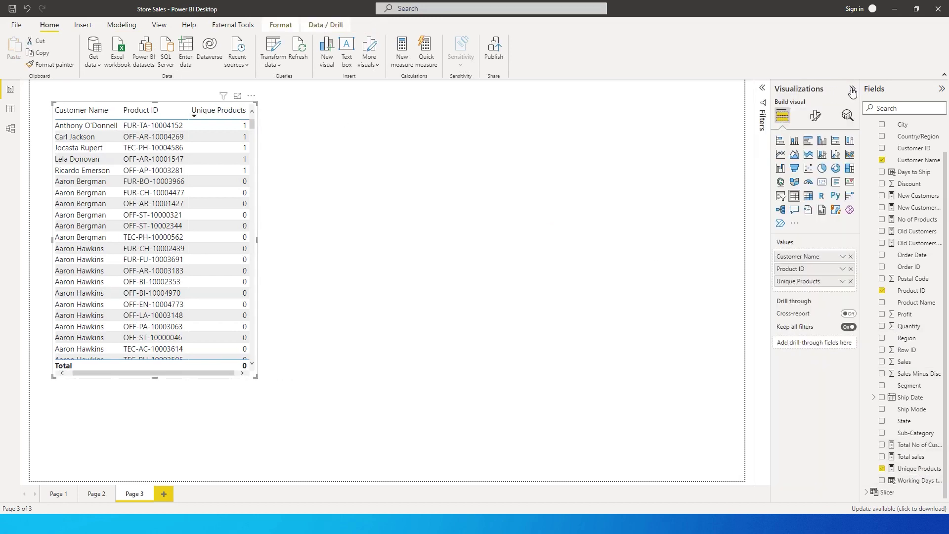
- Apply a table filter where Unique Products is 1
click(852, 90)
click(836, 94)
click(821, 199)
click(783, 234)
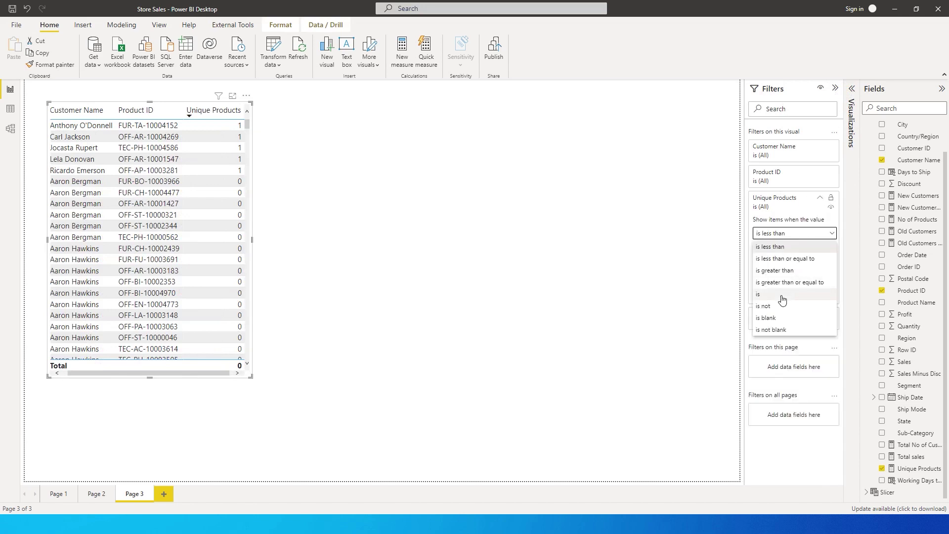
click(779, 298)
click(774, 248)
text(1)
click(822, 296)
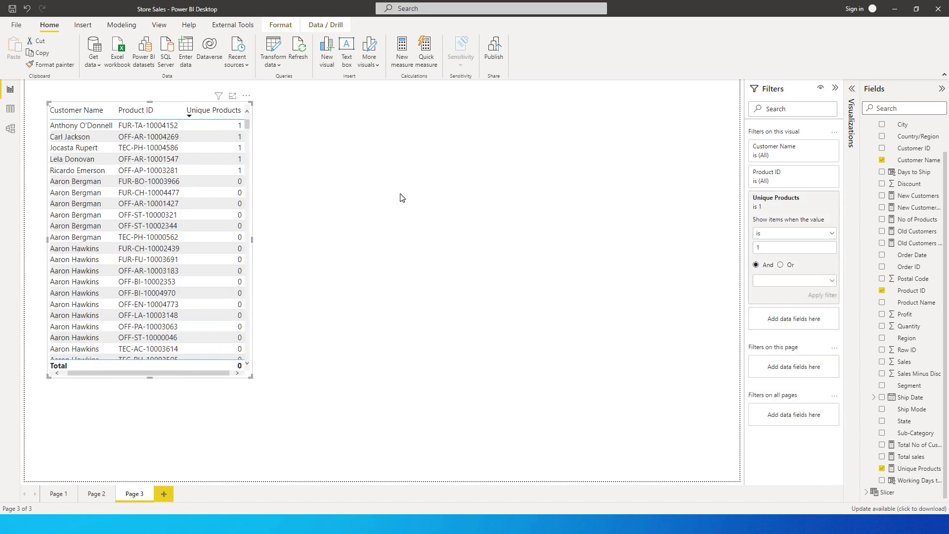
- Shrink the table to its five rows and move it slightly lower
drag(253, 381, 251, 210)
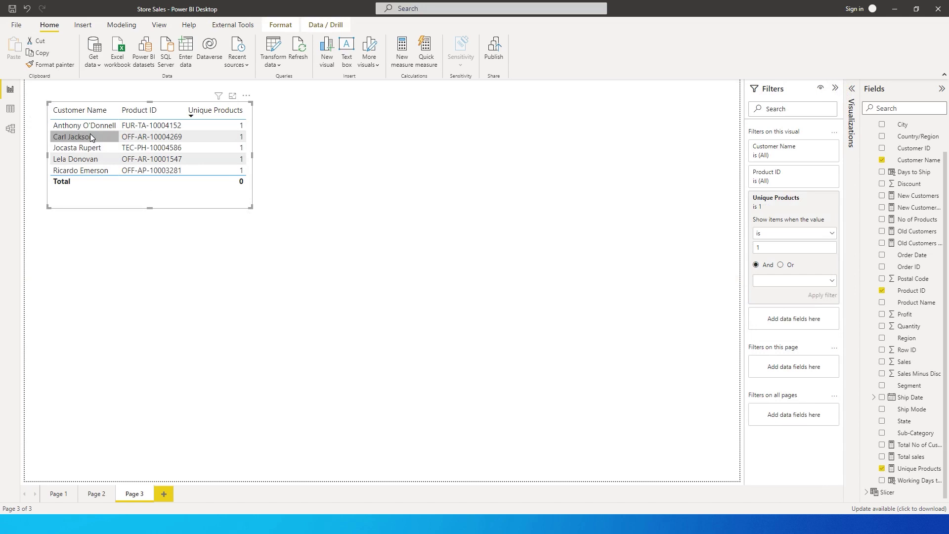
drag(167, 199, 204, 221)
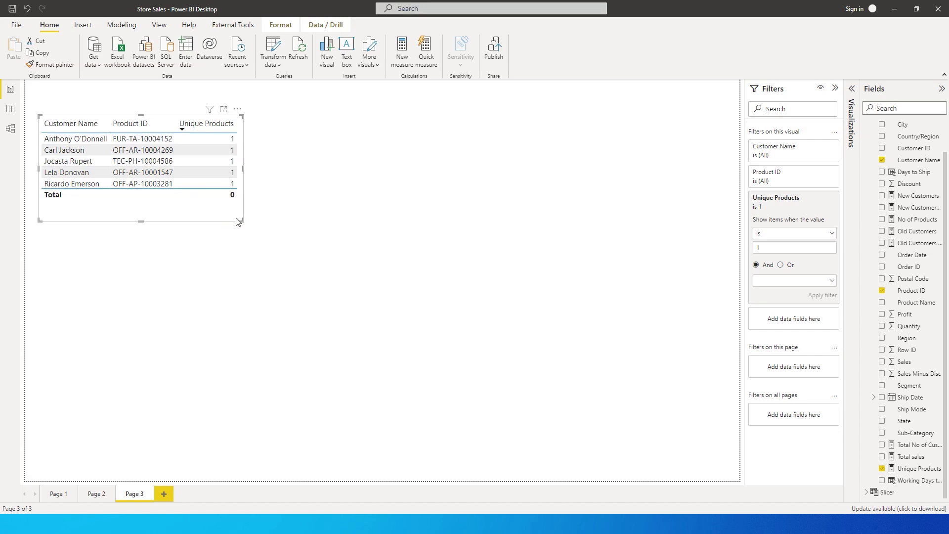
click(559, 237)
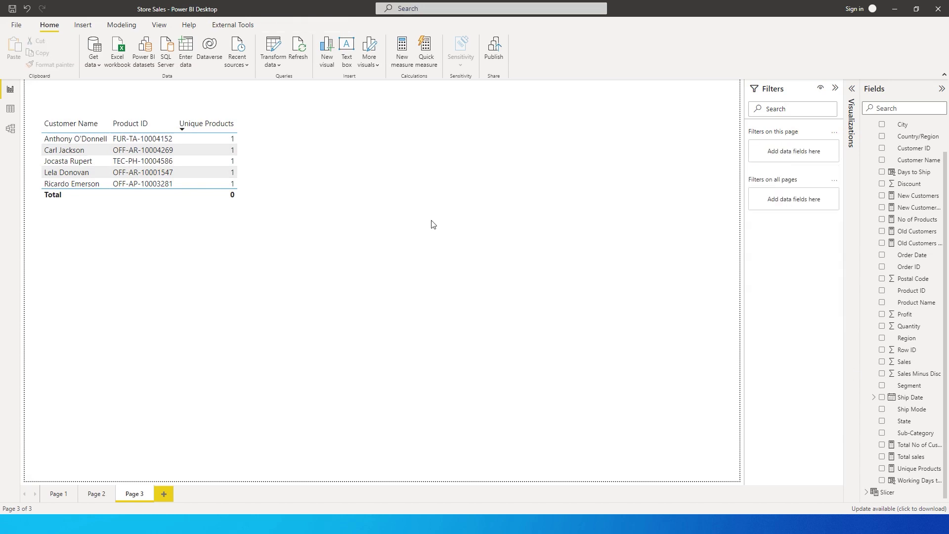
- Create what-if parameter No Of Prod Selection, 1 to 10 in steps of 1, with a slicer
click(124, 26)
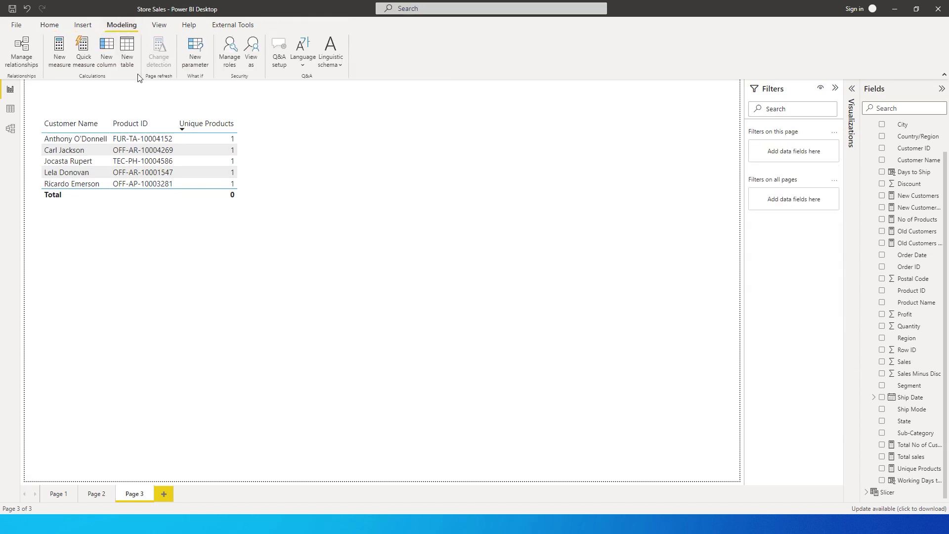
click(195, 66)
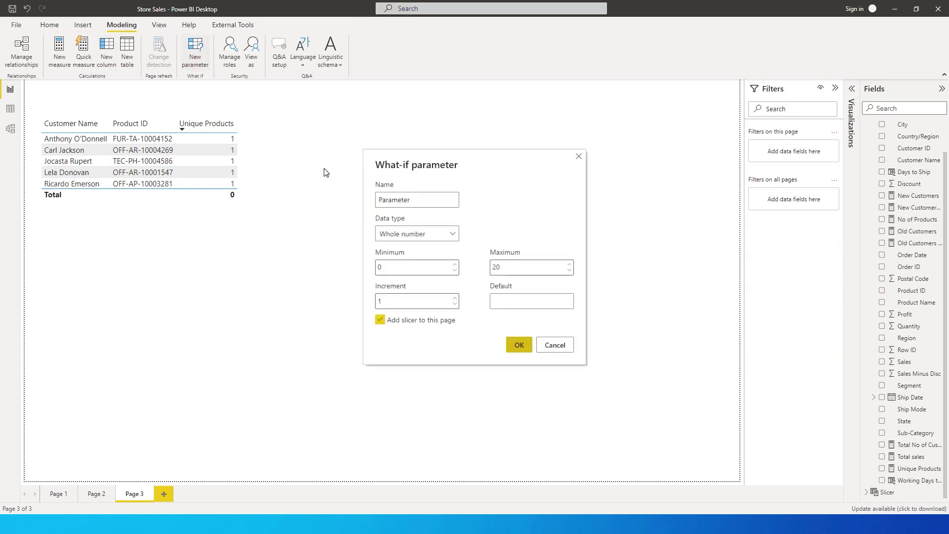
double_click(372, 200)
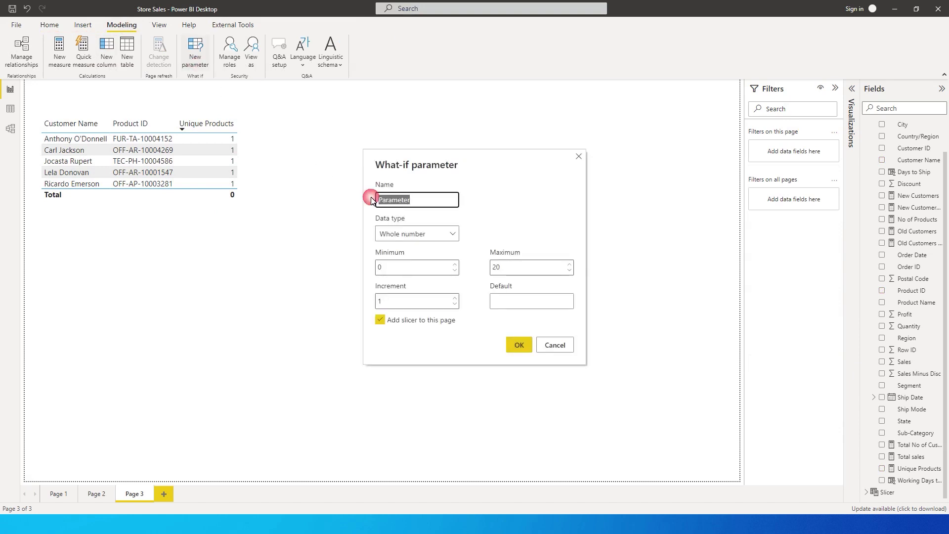
text(No Of Prod Sele)
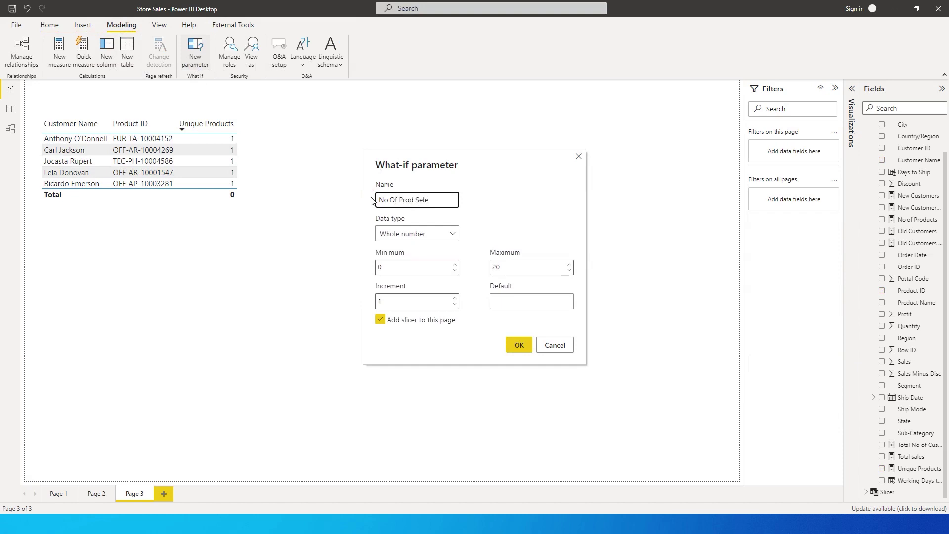
key(Tab)
key(Tab)
click(517, 272)
text(10)
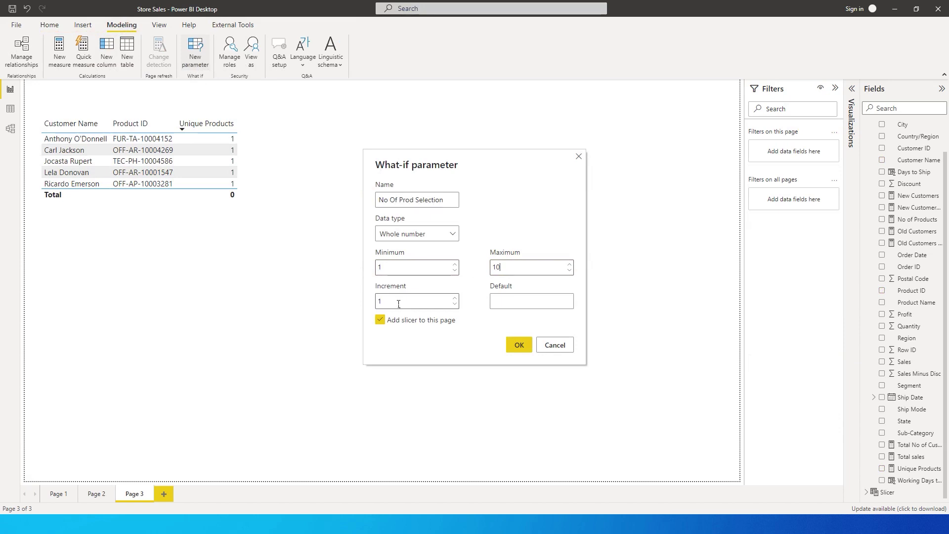
click(525, 308)
click(523, 347)
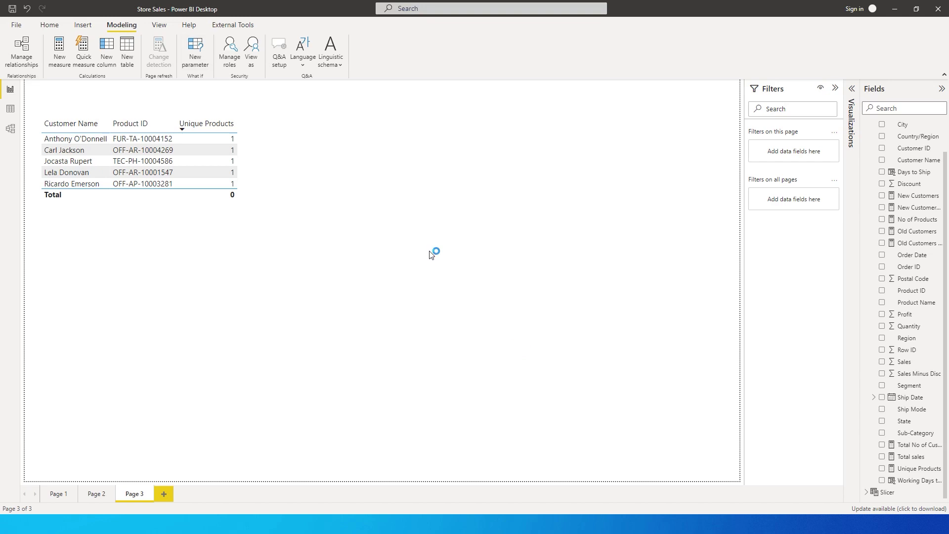
- Move the No Of Prod Selection slicer to the upper middle and switch it to List style
drag(178, 263, 554, 125)
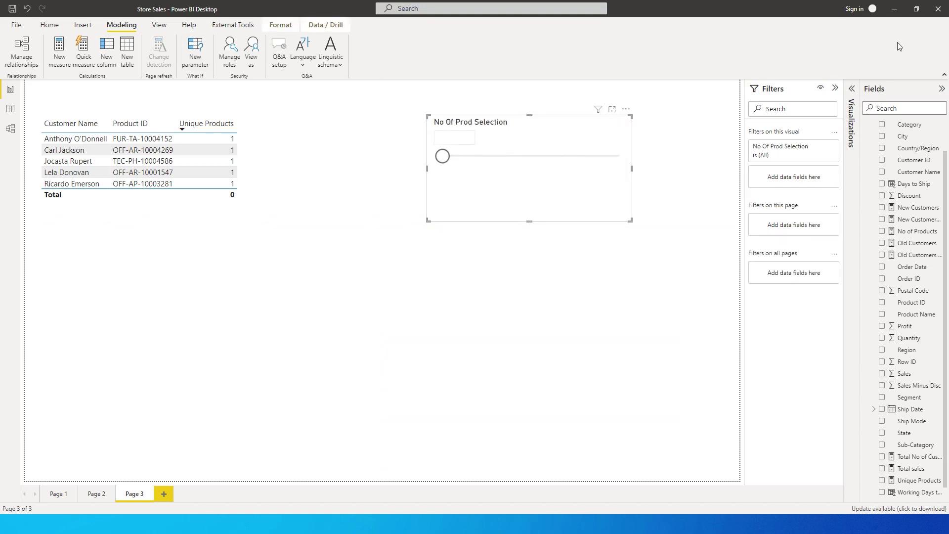
click(943, 89)
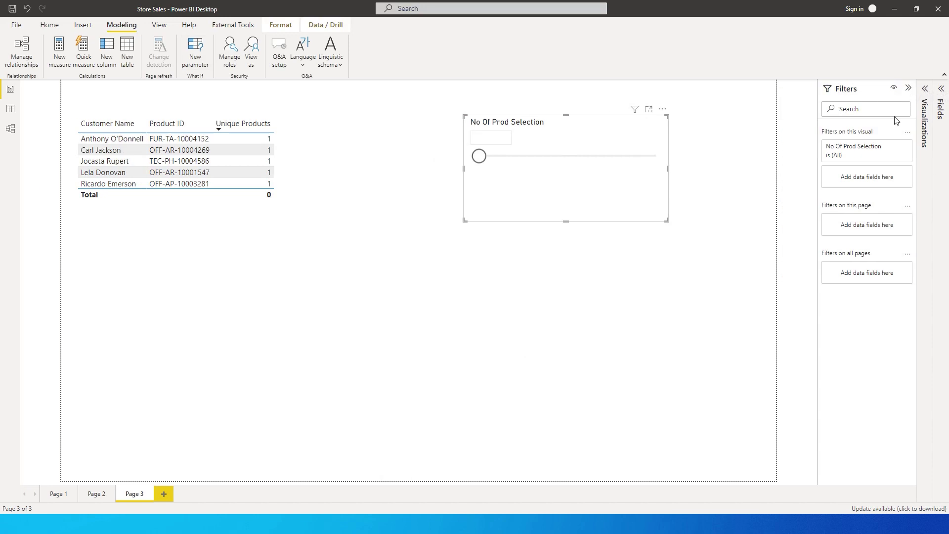
click(924, 121)
click(626, 124)
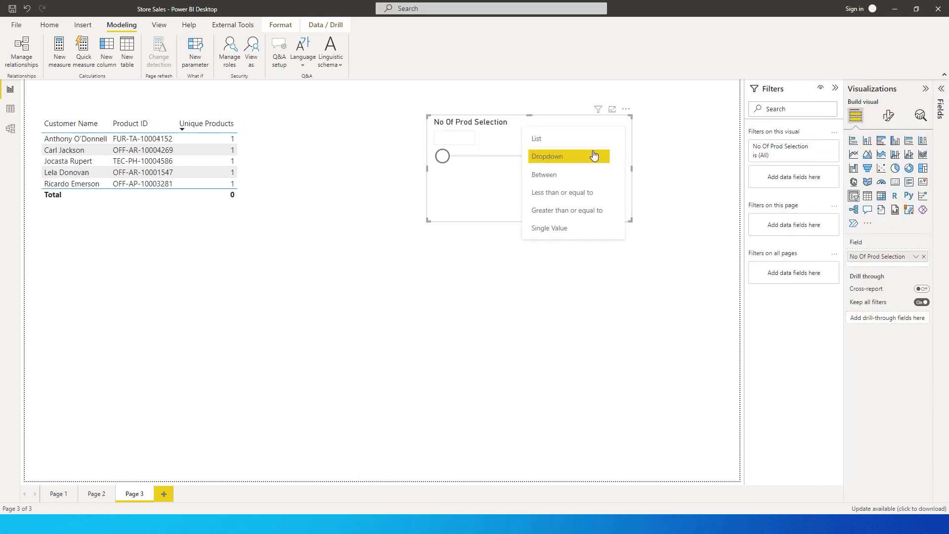
click(578, 141)
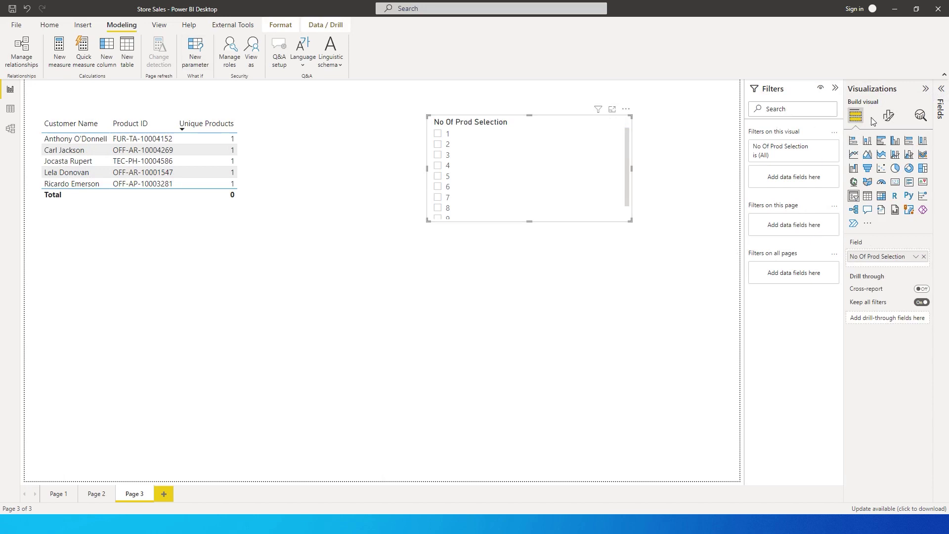
- Set the slicer orientation to Horizontal, then convert it to a treemap
click(889, 116)
click(857, 183)
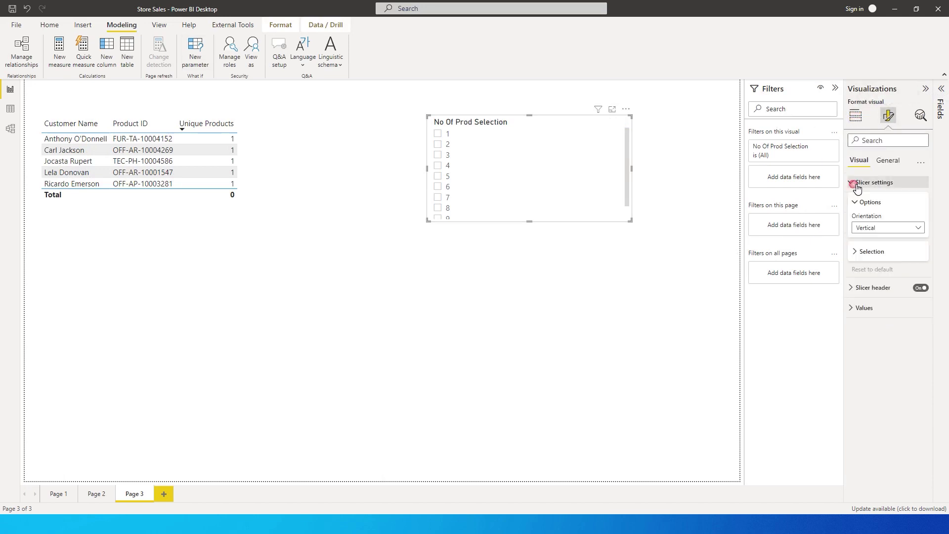
click(880, 228)
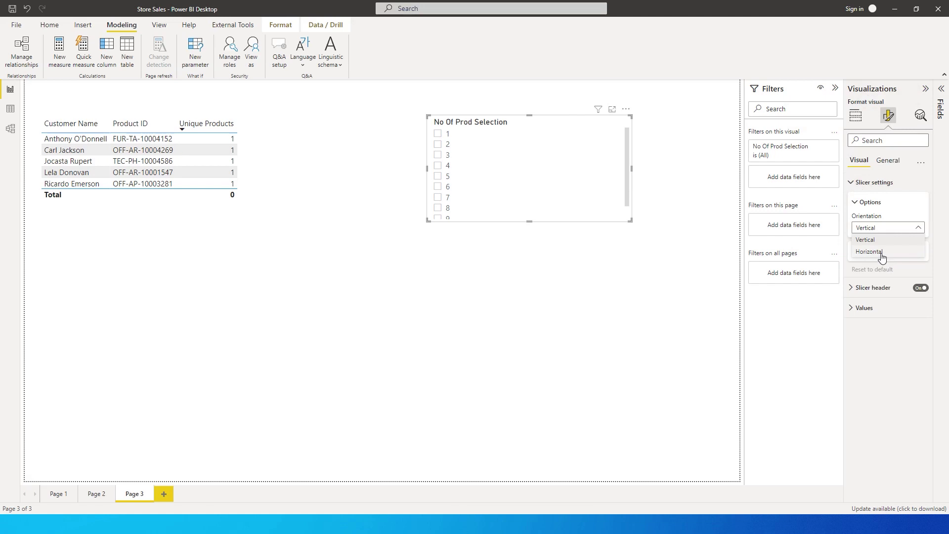
click(882, 257)
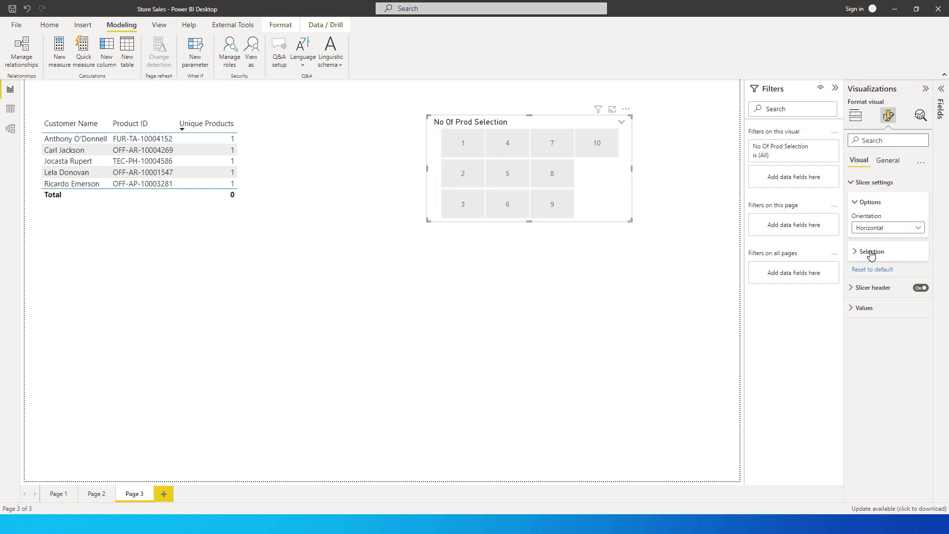
click(856, 116)
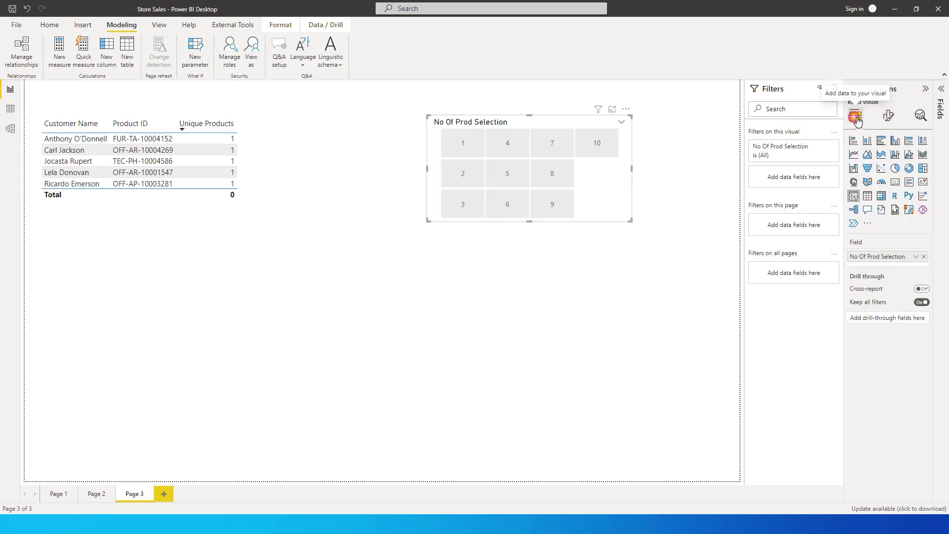
click(924, 169)
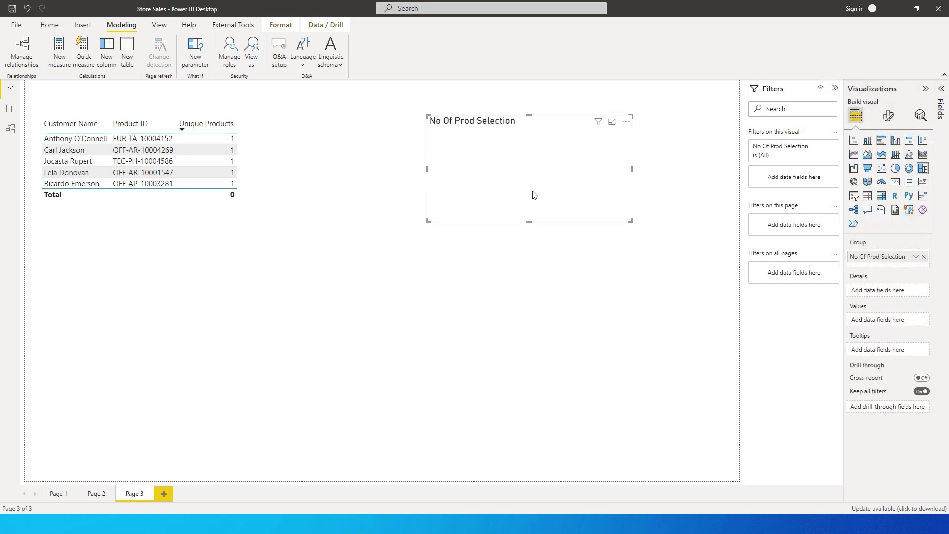
- Use No Of Prod Selection as treemap Values and stretch it into a wide, short top strip
click(946, 94)
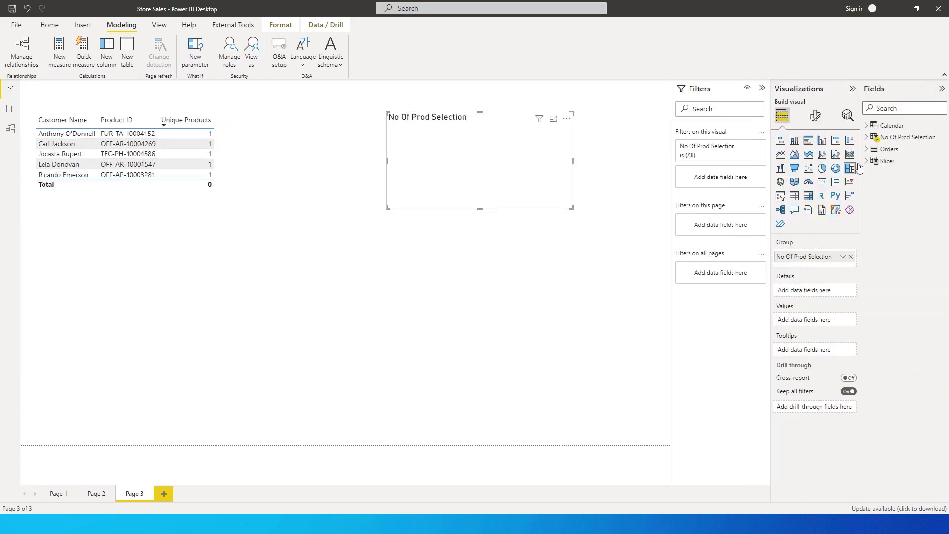
click(871, 138)
drag(932, 153, 823, 320)
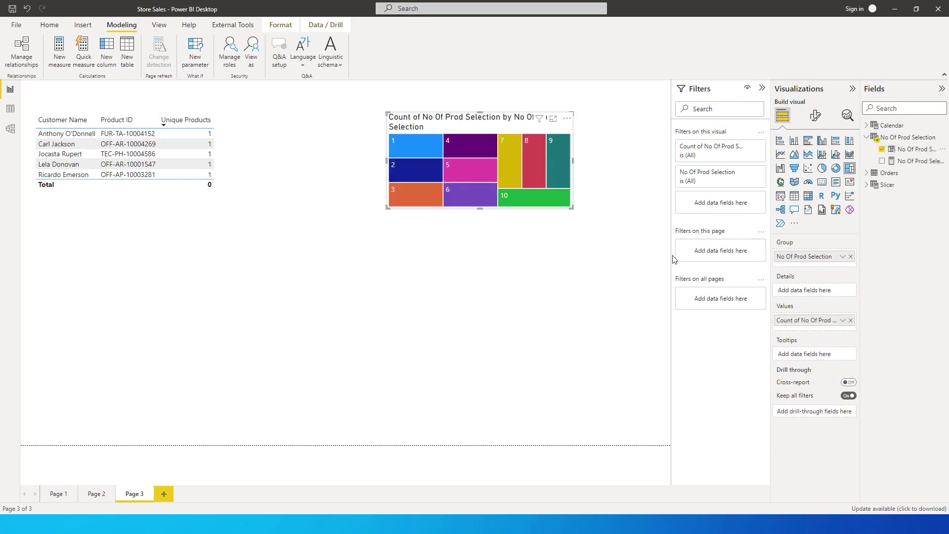
drag(509, 209, 399, 194)
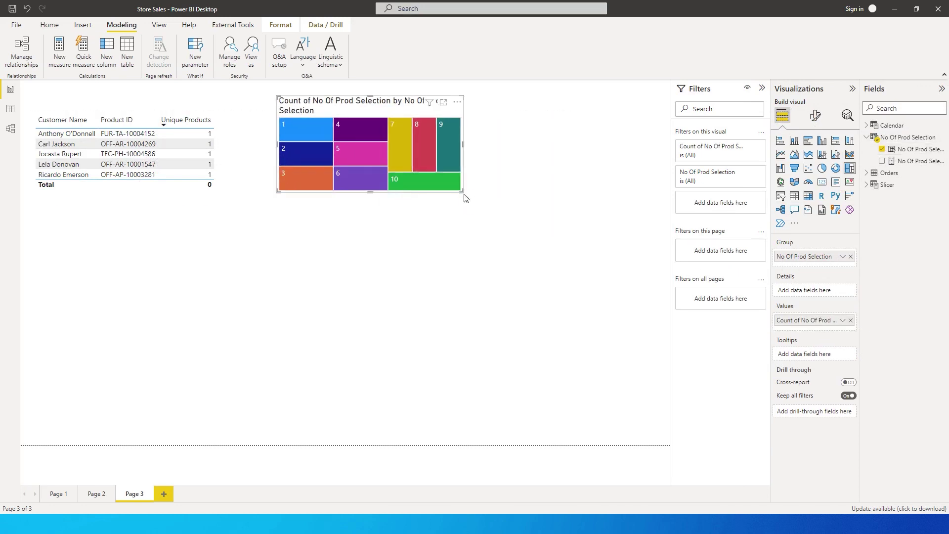
drag(465, 197, 591, 133)
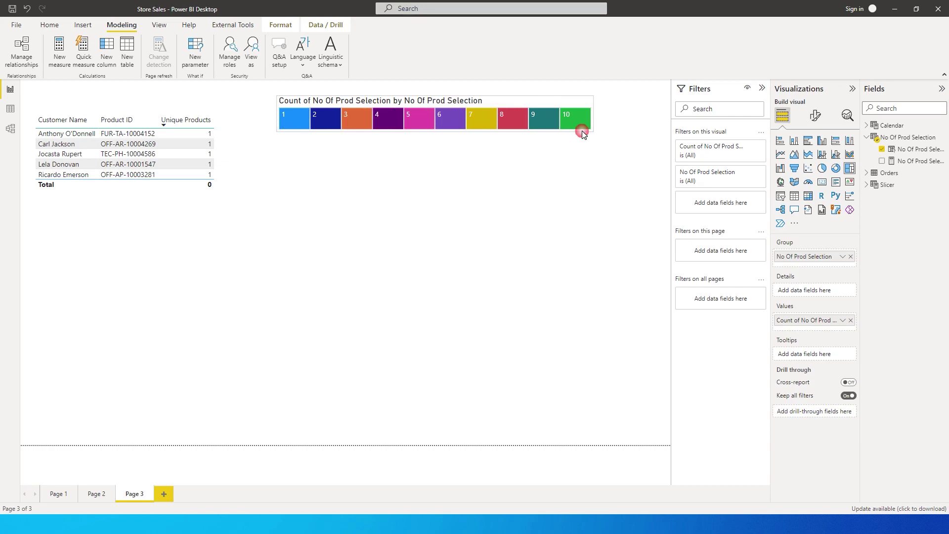
click(815, 116)
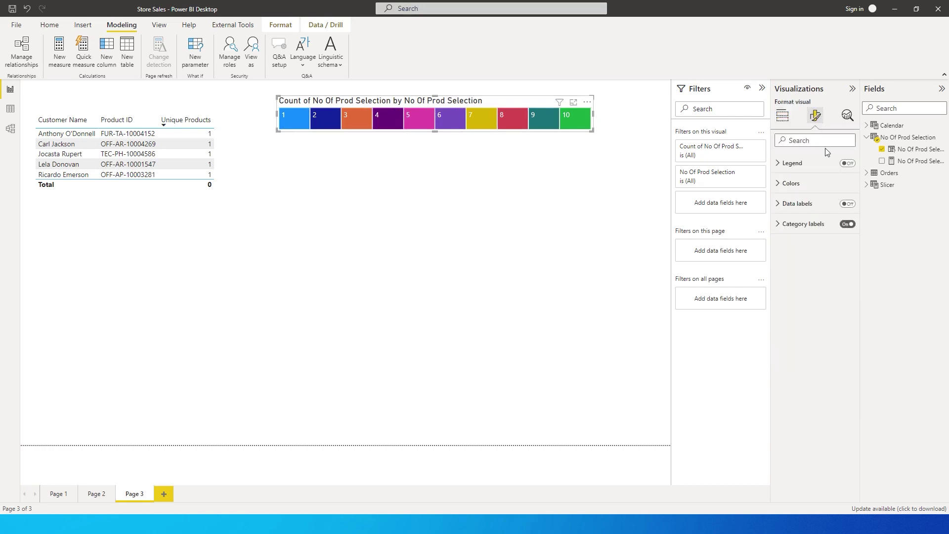
- Change the treemap title text to 'No of Products'
click(815, 160)
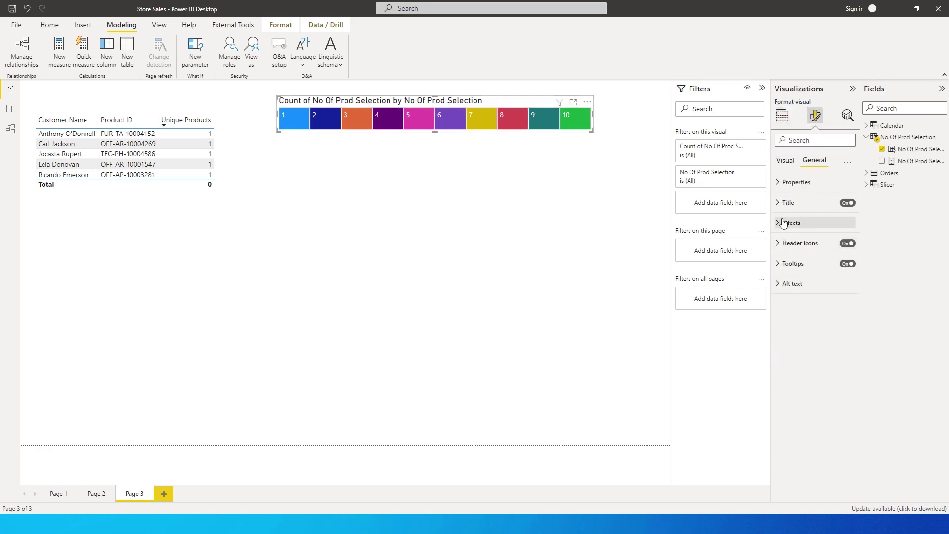
click(788, 202)
click(808, 234)
text(No of Produc)
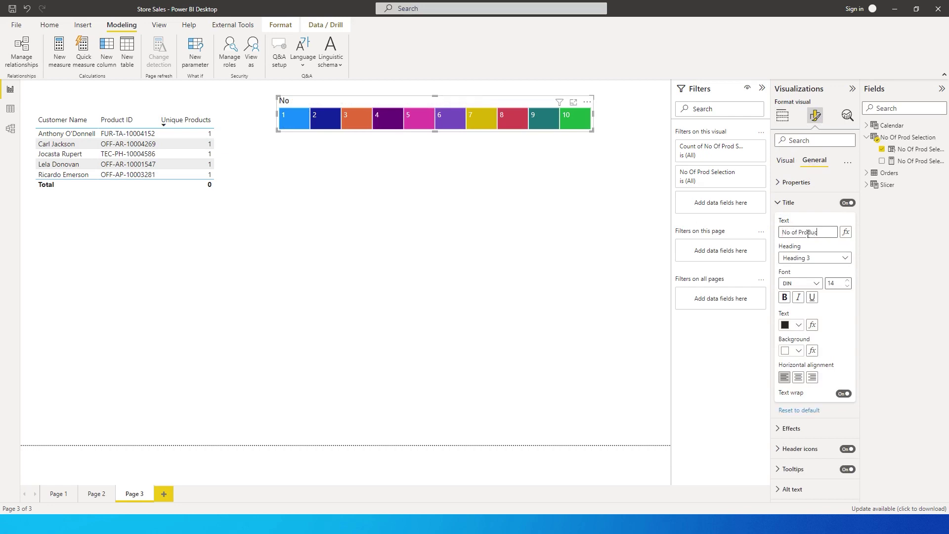
text(ts)
click(414, 177)
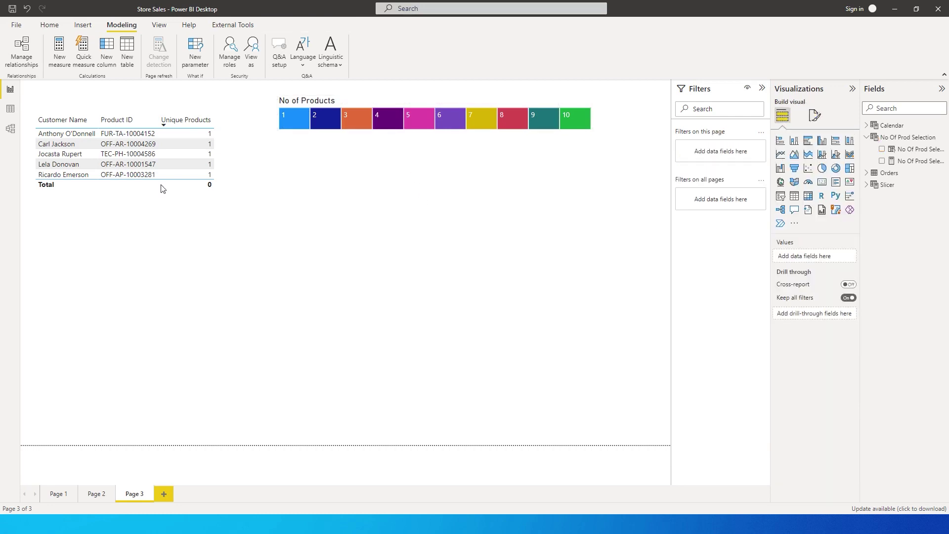
- Move the customer table further down and expand its style presets
drag(195, 225, 202, 248)
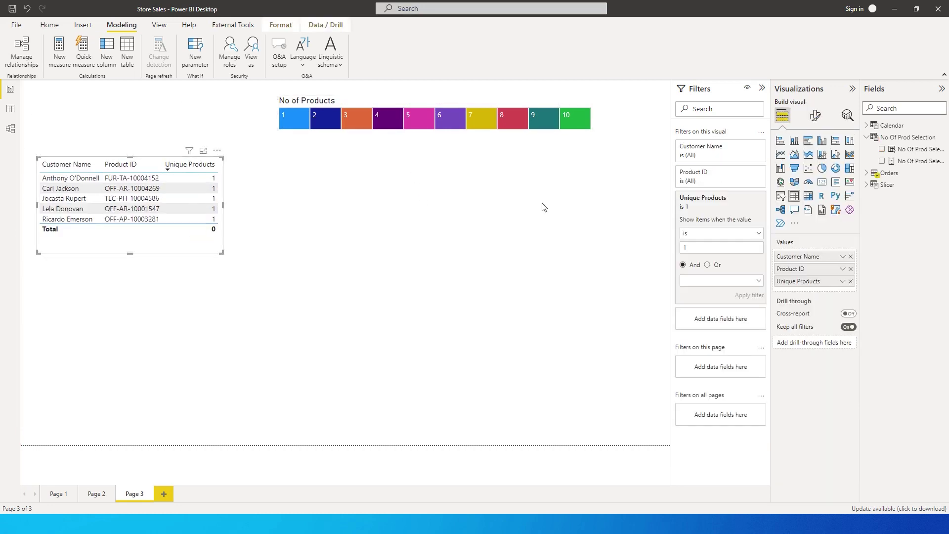
click(815, 115)
click(793, 182)
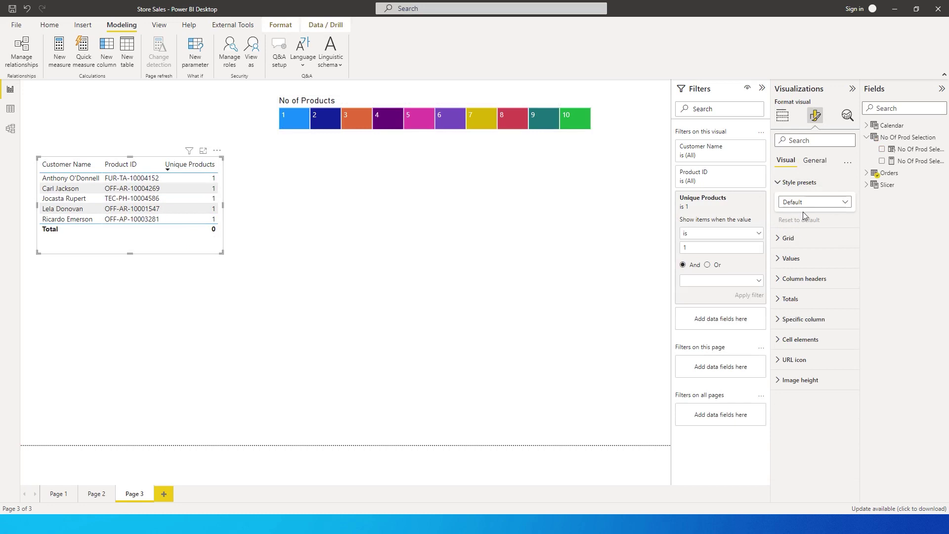
- Apply the Alternating rows style preset to the customer table, after trying Bold header and Contrast alternating rows, and make it slightly taller
click(815, 202)
click(806, 250)
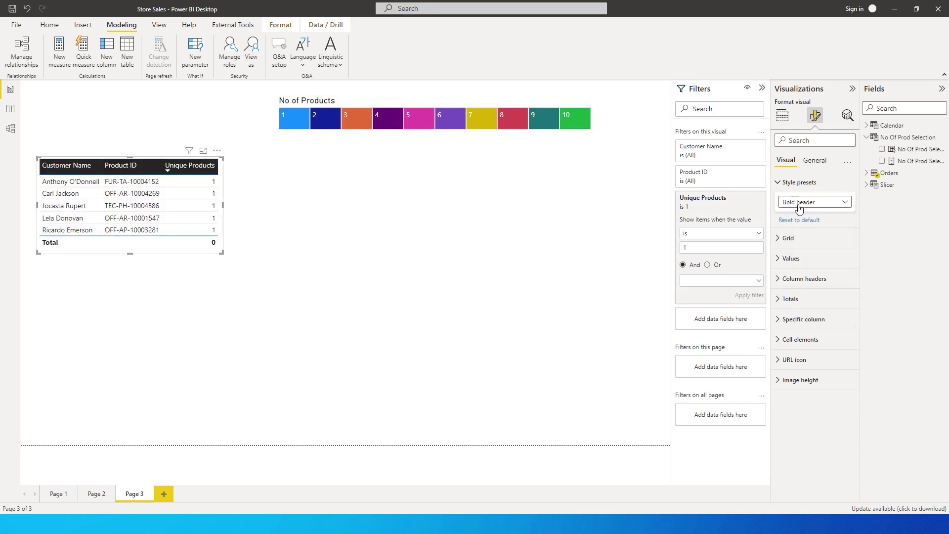
click(797, 205)
click(817, 273)
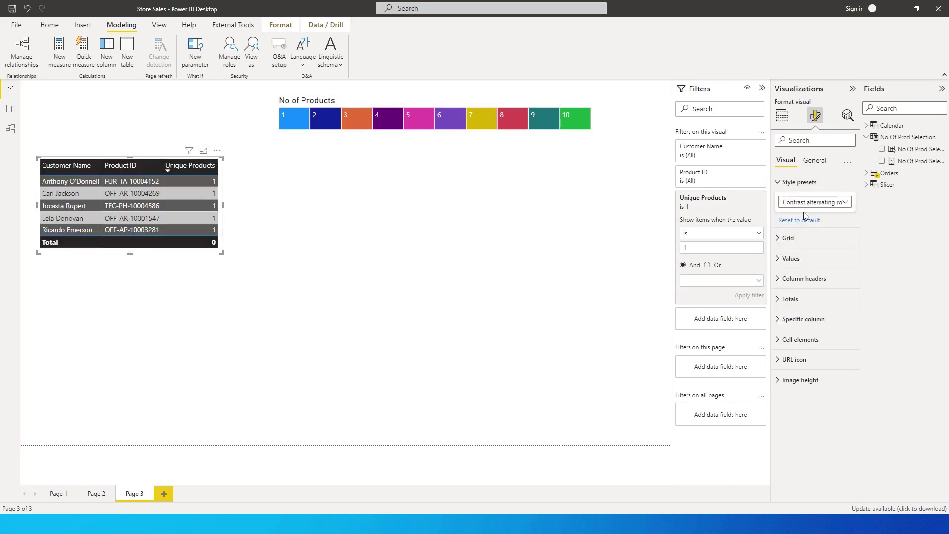
click(807, 204)
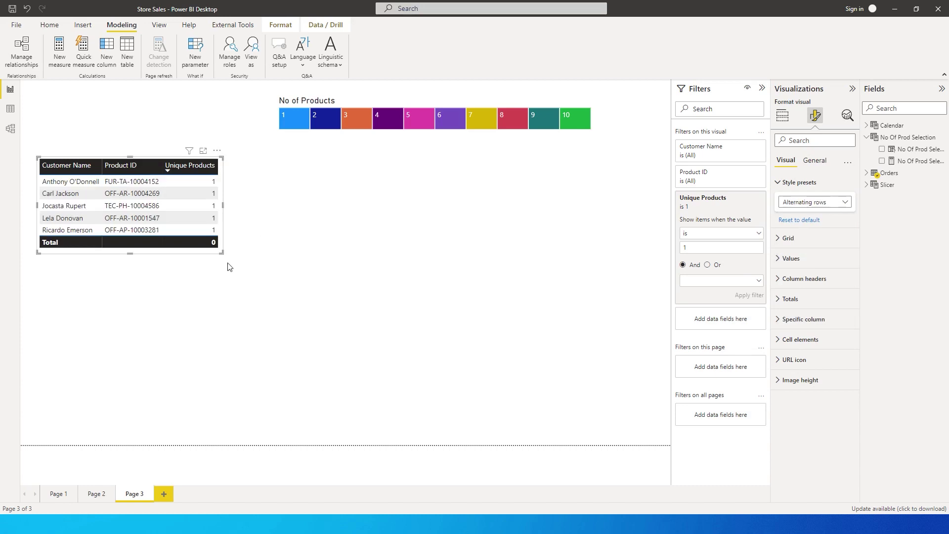
mouse_move(225, 256)
mouse_down()
mouse_move(222, 304)
mouse_move(223, 266)
mouse_up()
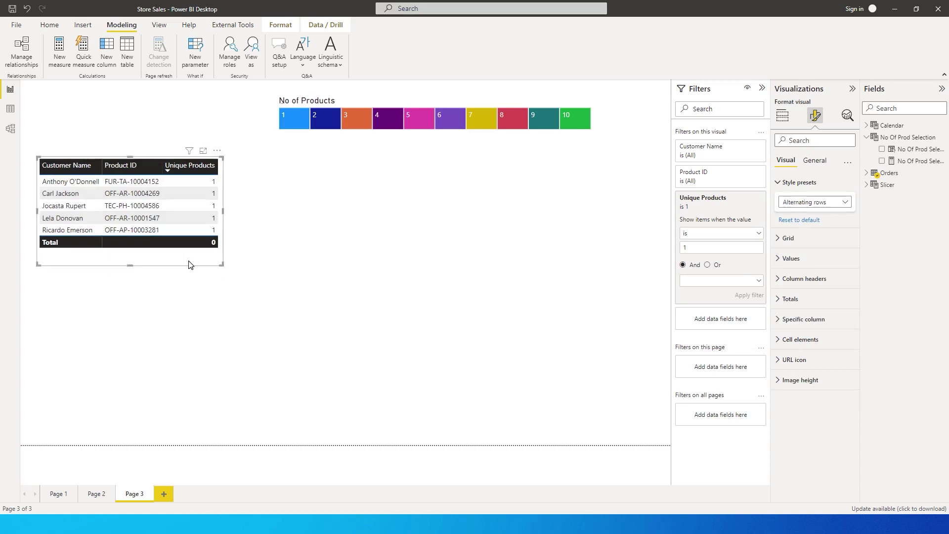
click(783, 115)
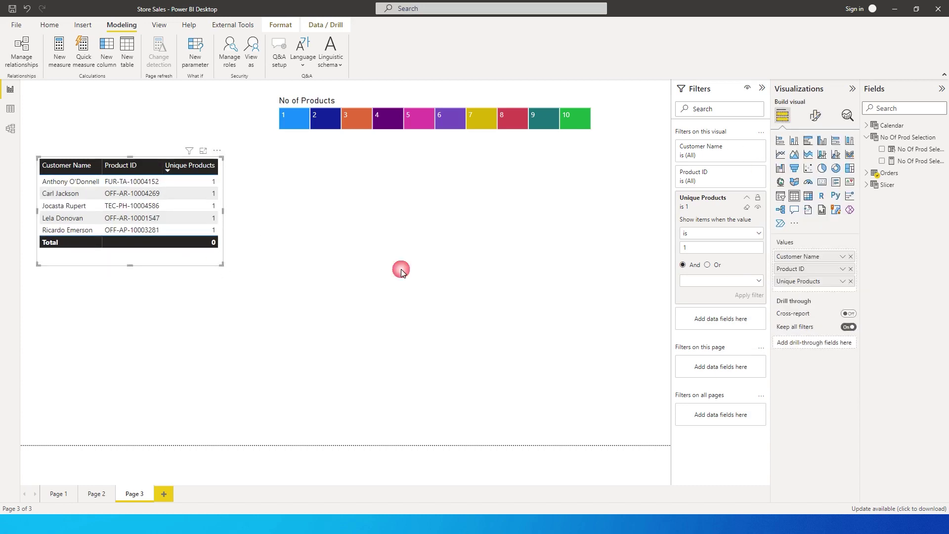
- Replace Unique Products with a per-customer Count of Product ID and narrow the table
click(850, 282)
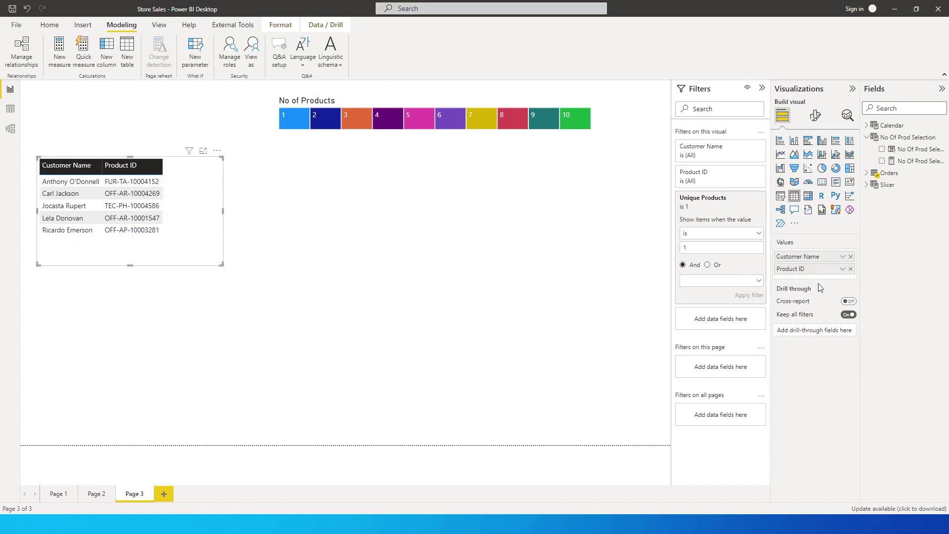
click(844, 269)
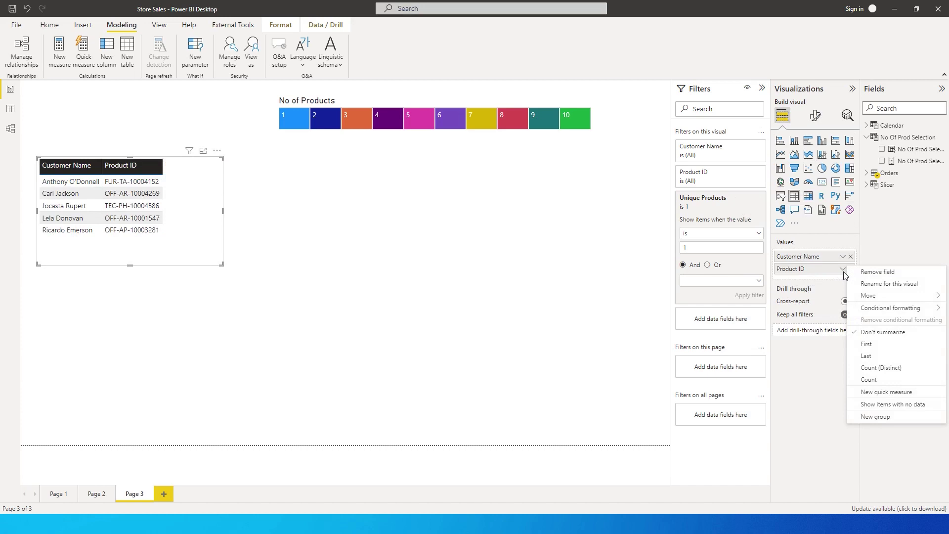
click(878, 368)
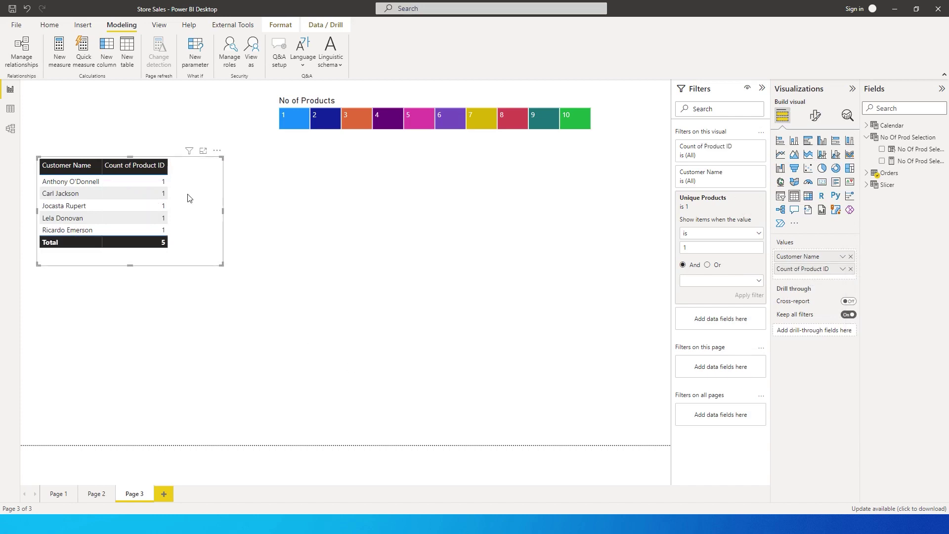
drag(221, 267, 186, 261)
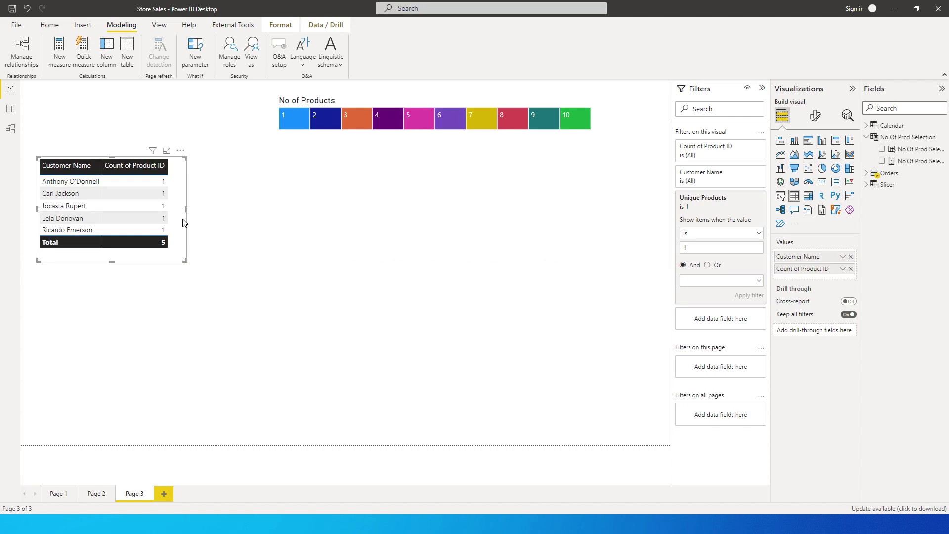
- Copy and paste the table, placing the duplicate to the right of the original
key(ctrl+c)
key(ctrl+v)
drag(193, 260, 560, 347)
click(429, 257)
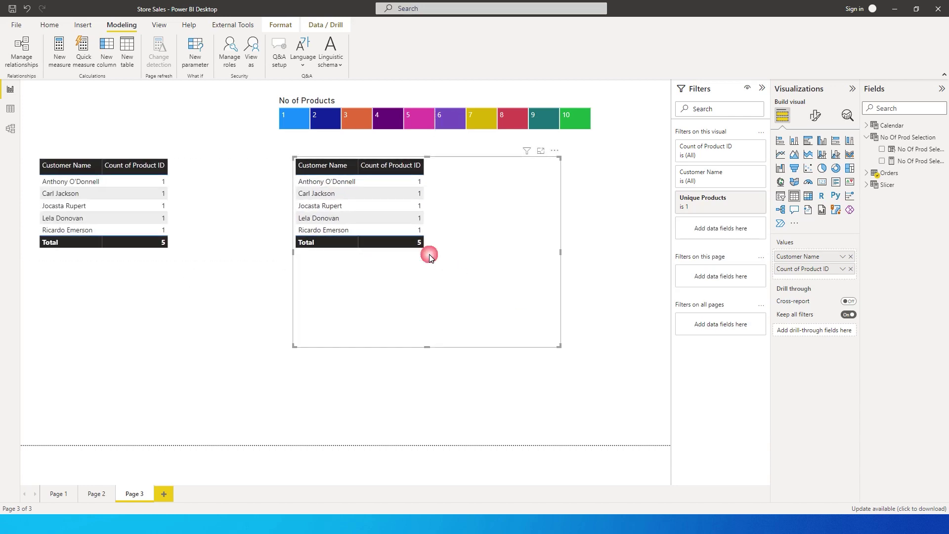
- Replace Count of Product ID in the copied table with Product Name and Sales columns
click(851, 269)
click(871, 174)
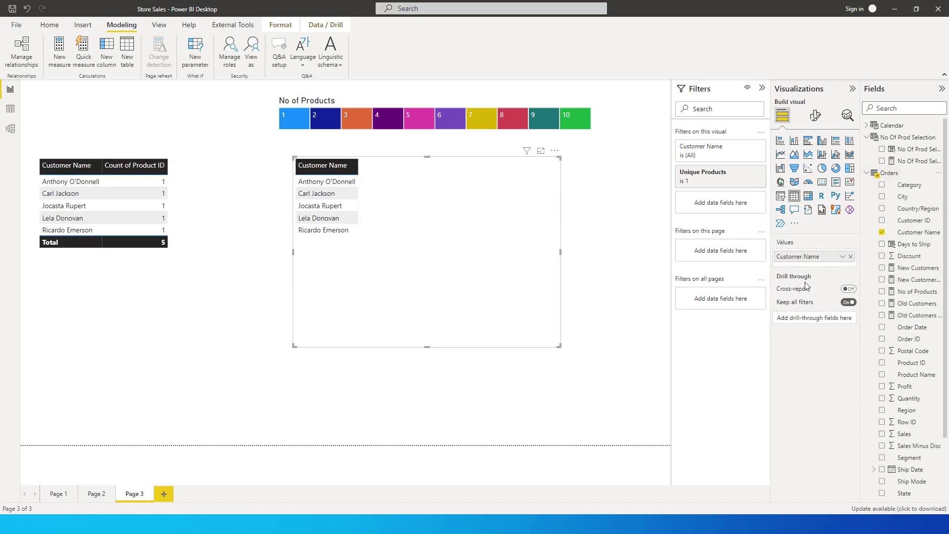
click(882, 376)
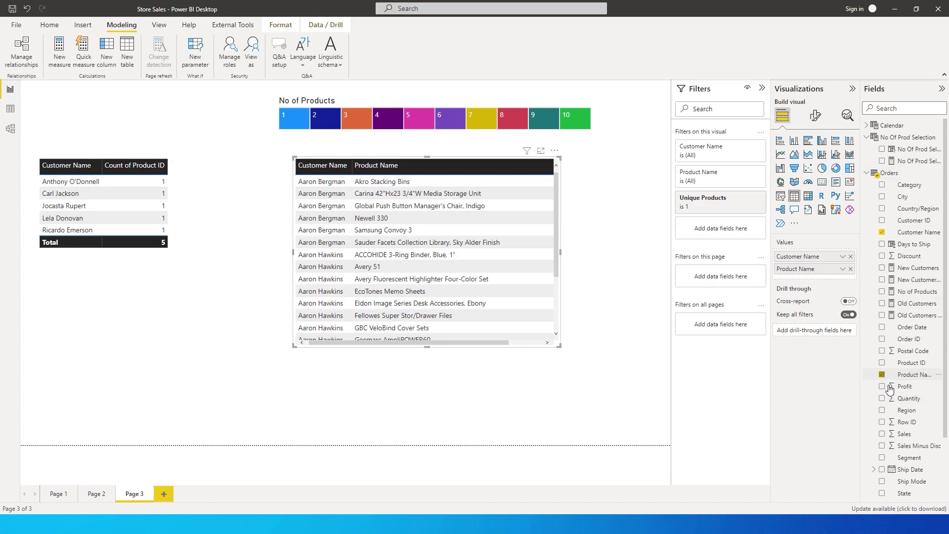
scroll(889, 387, down, 2)
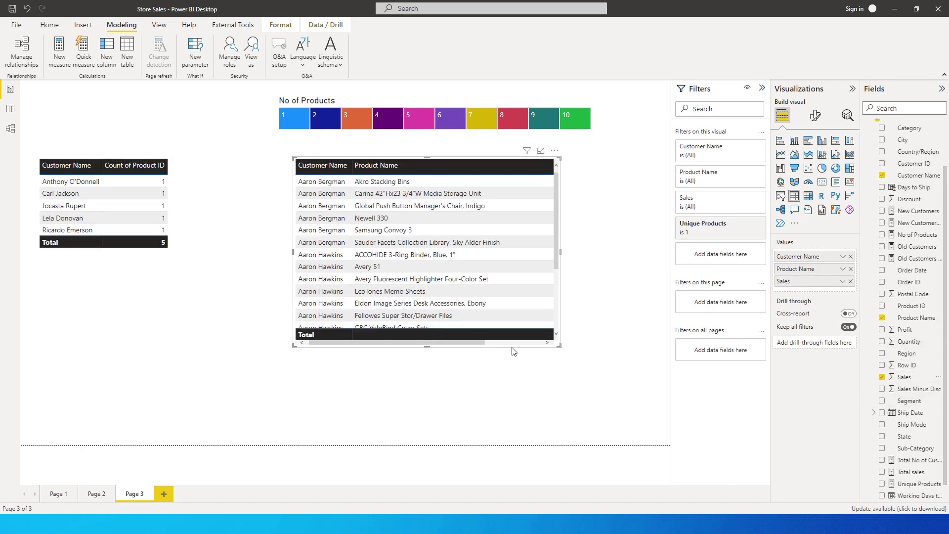
drag(508, 350, 580, 426)
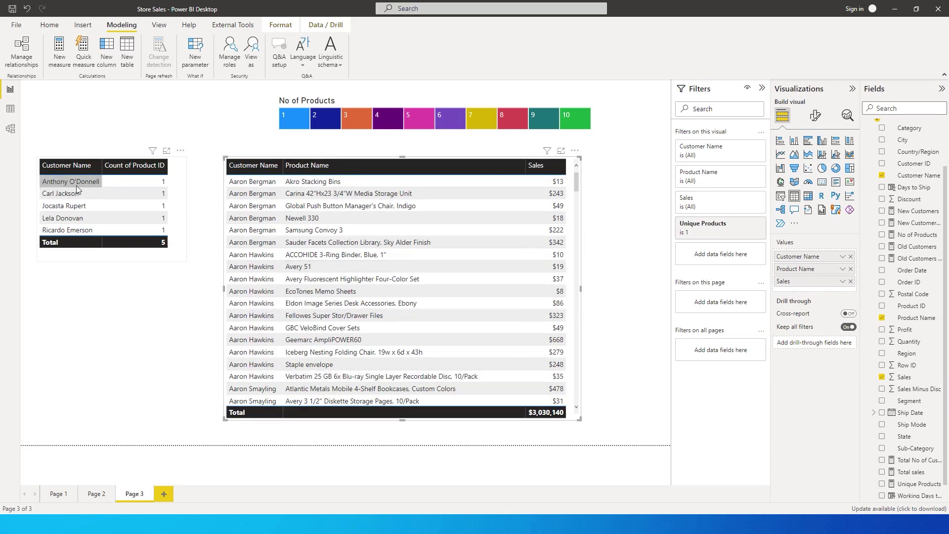
click(63, 184)
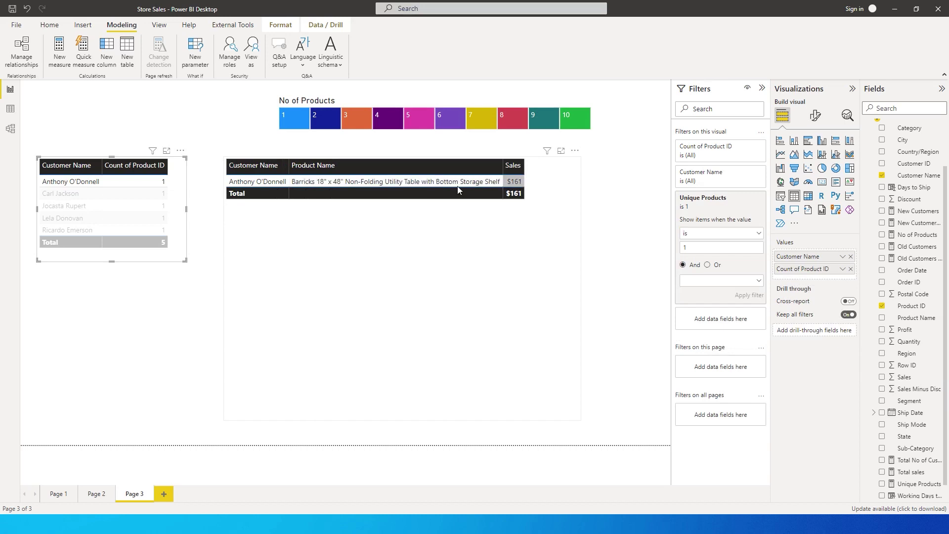
click(62, 193)
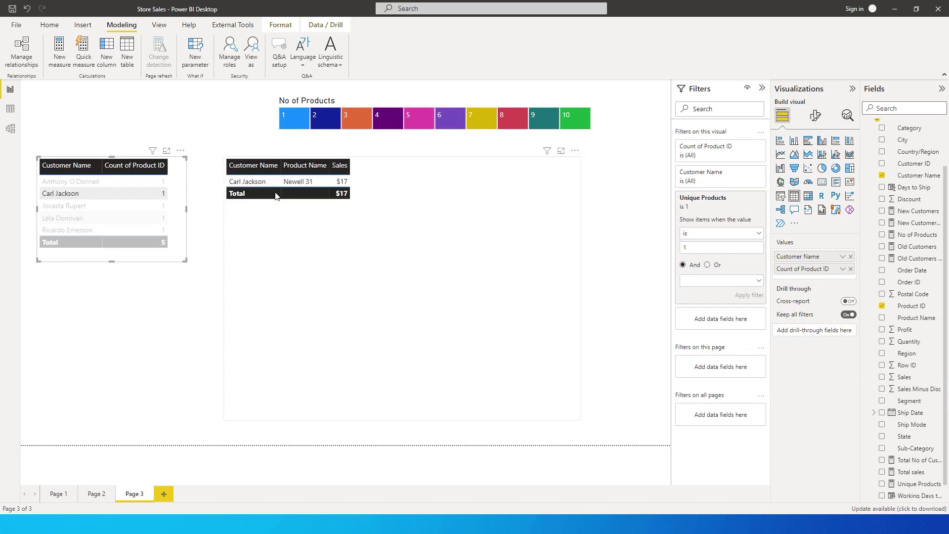
click(78, 192)
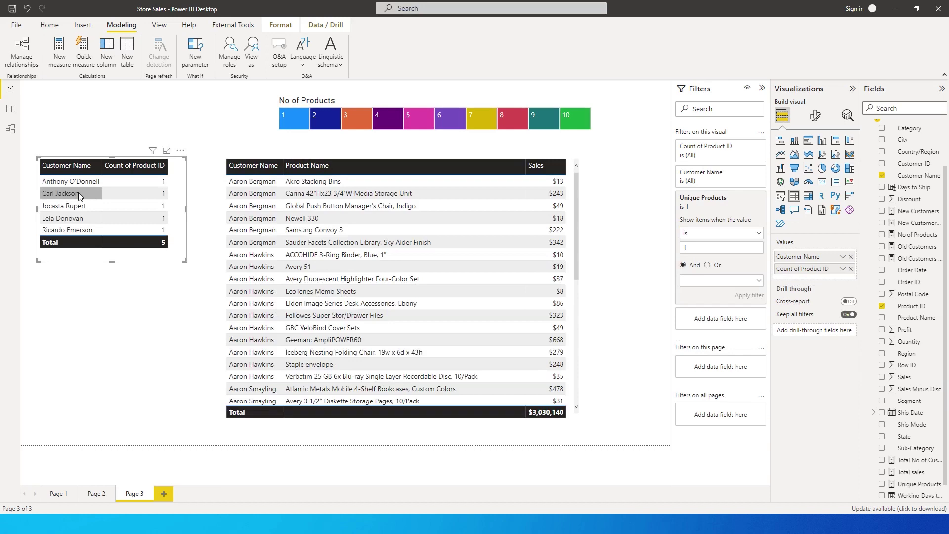
click(574, 253)
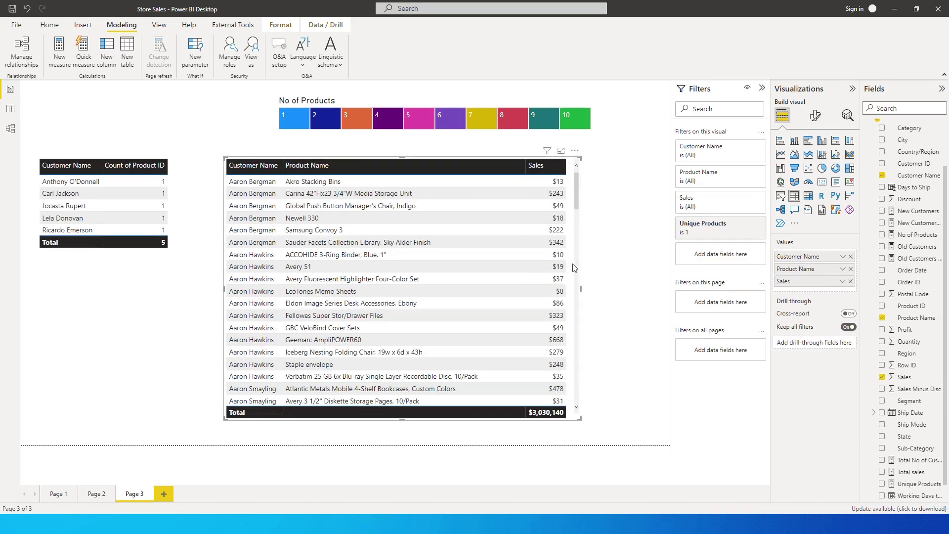
click(733, 232)
click(737, 226)
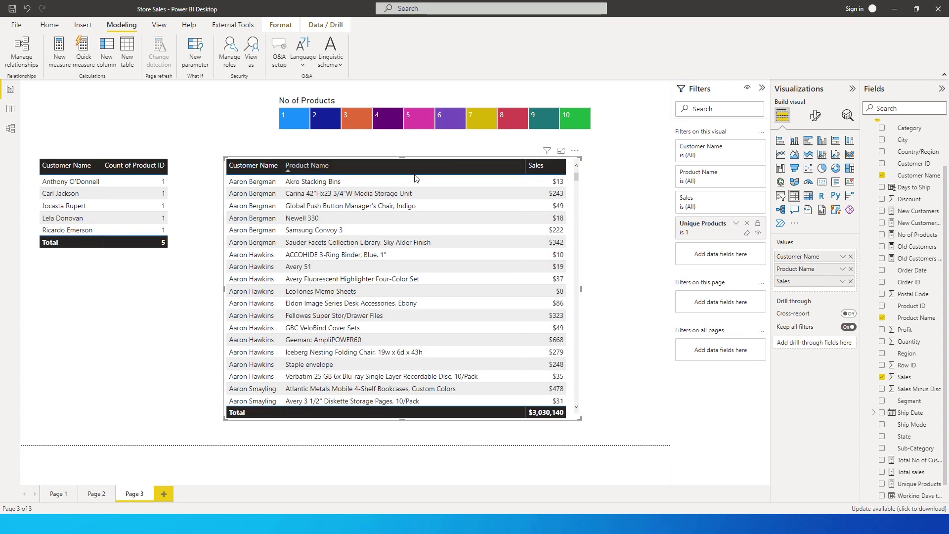
click(604, 227)
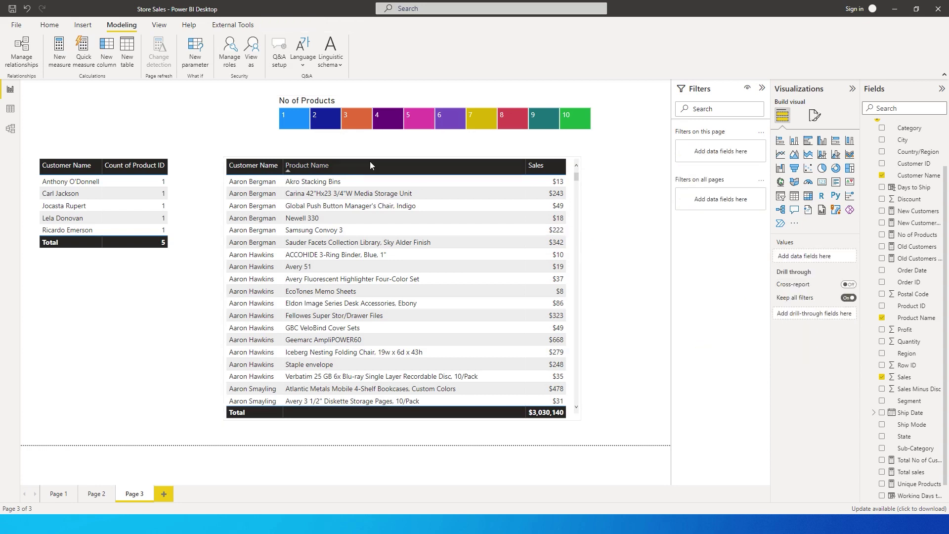
- Change Var Slicervalue in Unique Products from 1 to 'No Of Prod Selection'[No Of Prod Selection Value]
scroll(927, 401, down, 1)
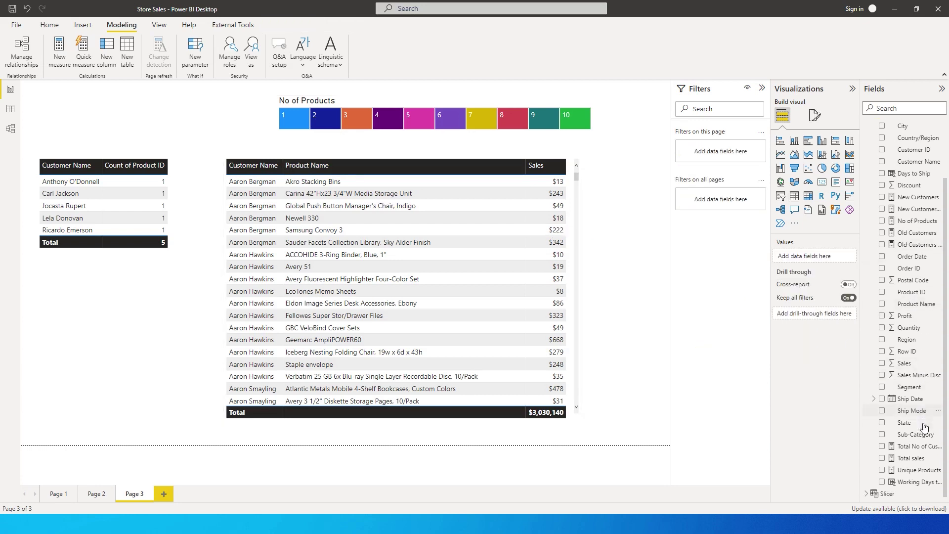
click(914, 469)
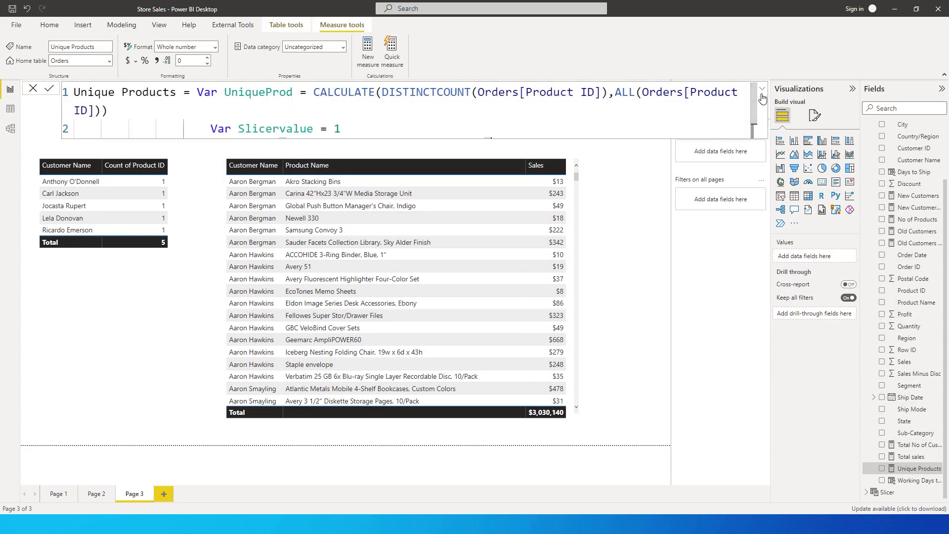
scroll(435, 113, down, 1)
scroll(439, 112, up, 1)
ctrl+scroll(444, 122, down, 1)
click(358, 115)
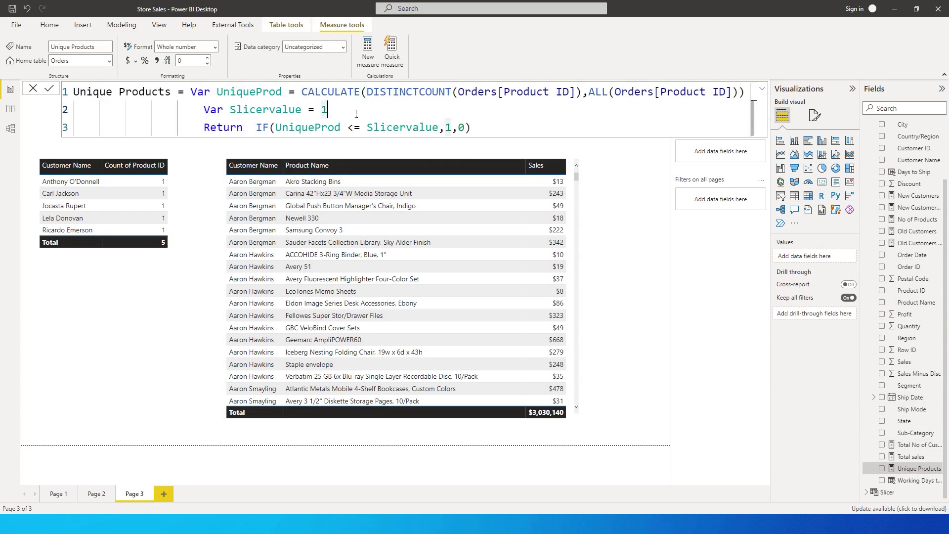
key(BackSpace)
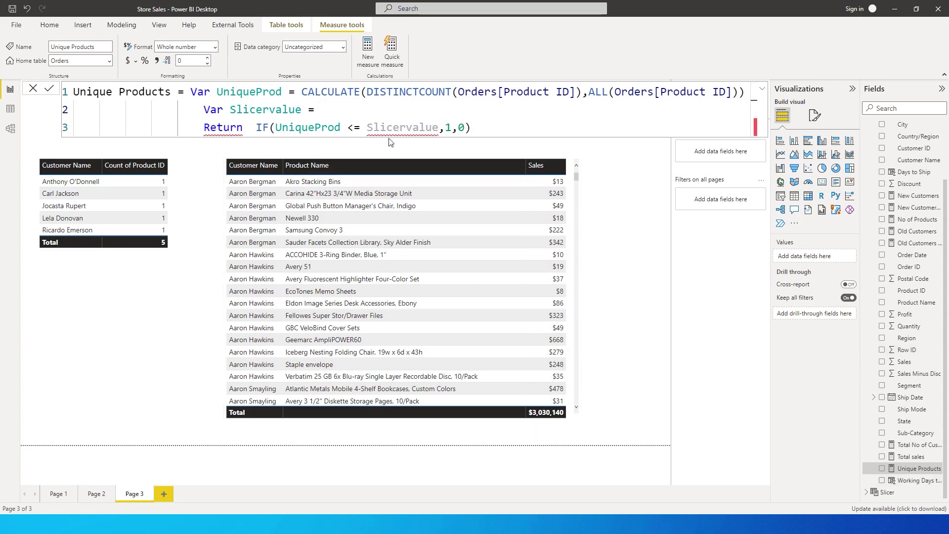
text(no)
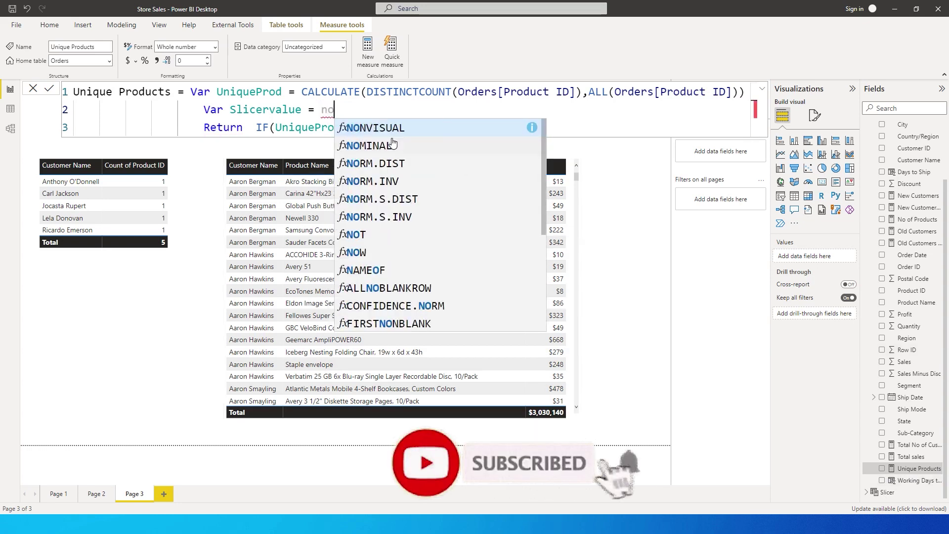
text( of)
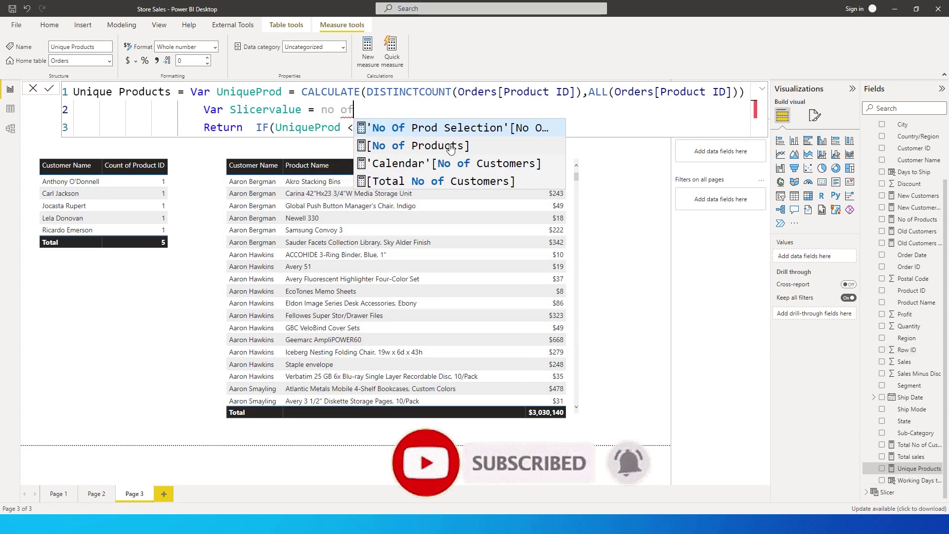
click(498, 130)
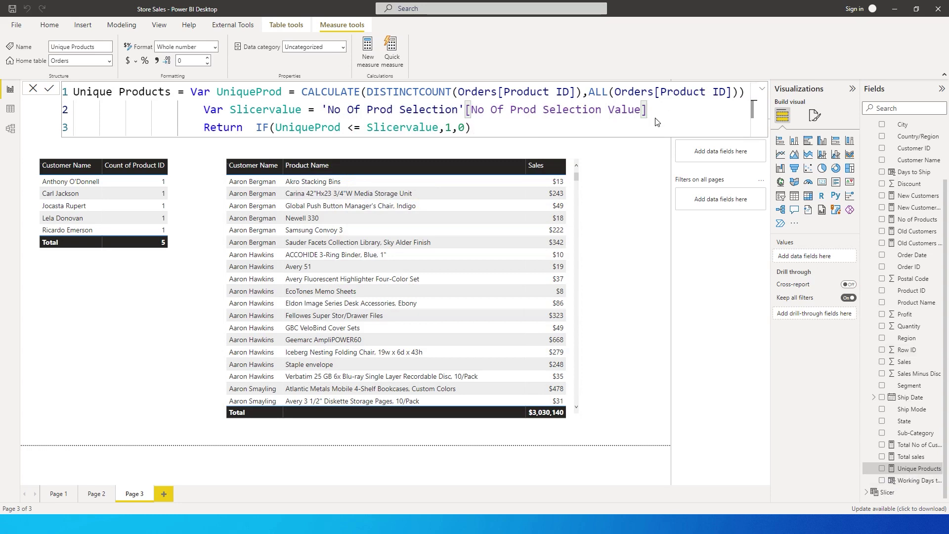
click(615, 304)
- Test slicer value 3, then choose 10 and filter the detail table to one ten-product customer
click(351, 120)
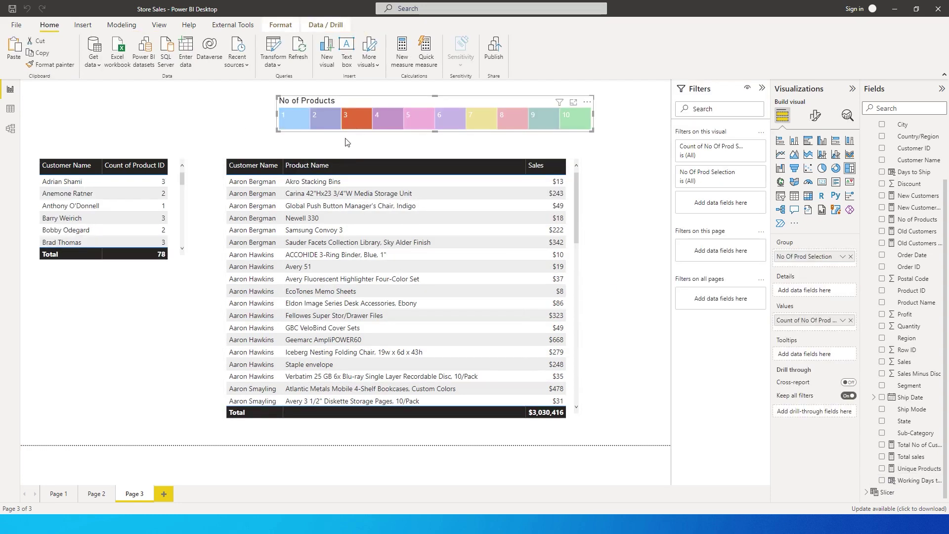
click(183, 259)
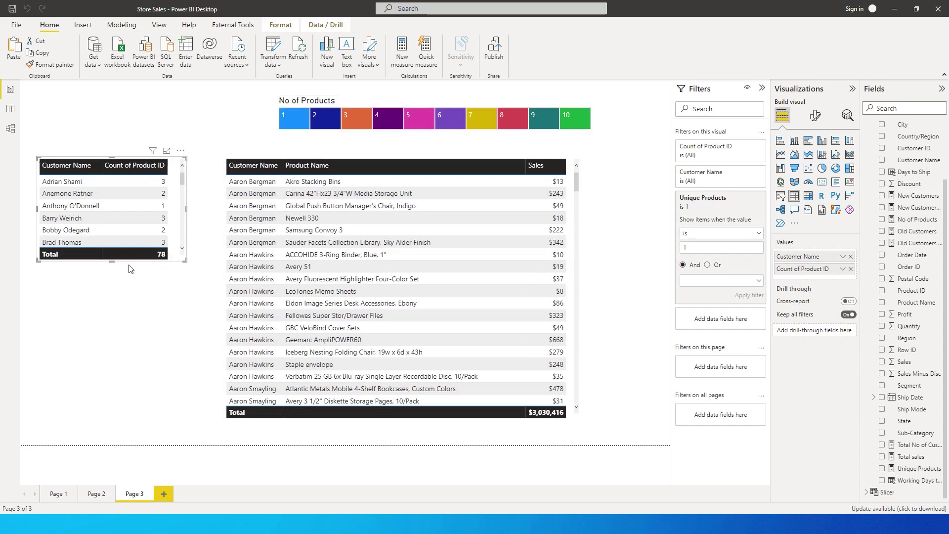
click(351, 123)
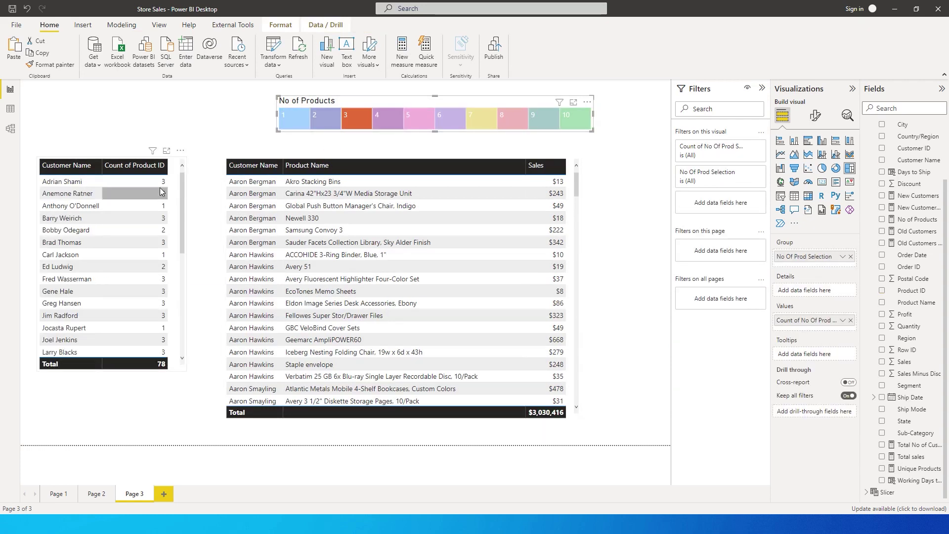
drag(182, 194, 185, 309)
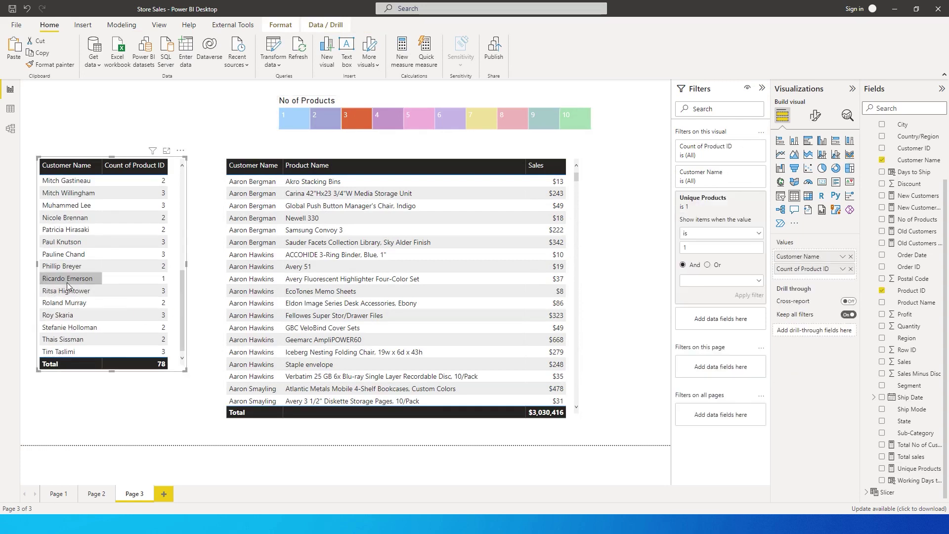
click(64, 318)
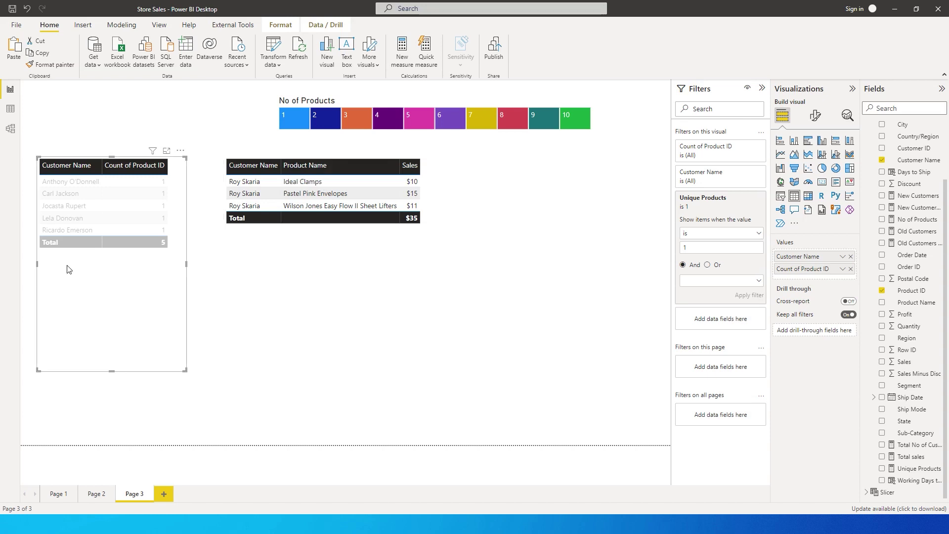
click(570, 117)
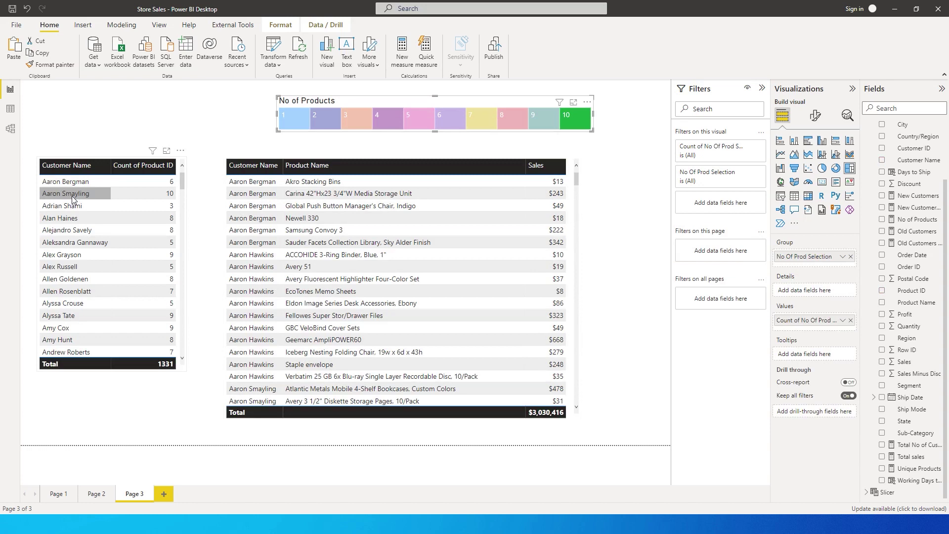
click(68, 198)
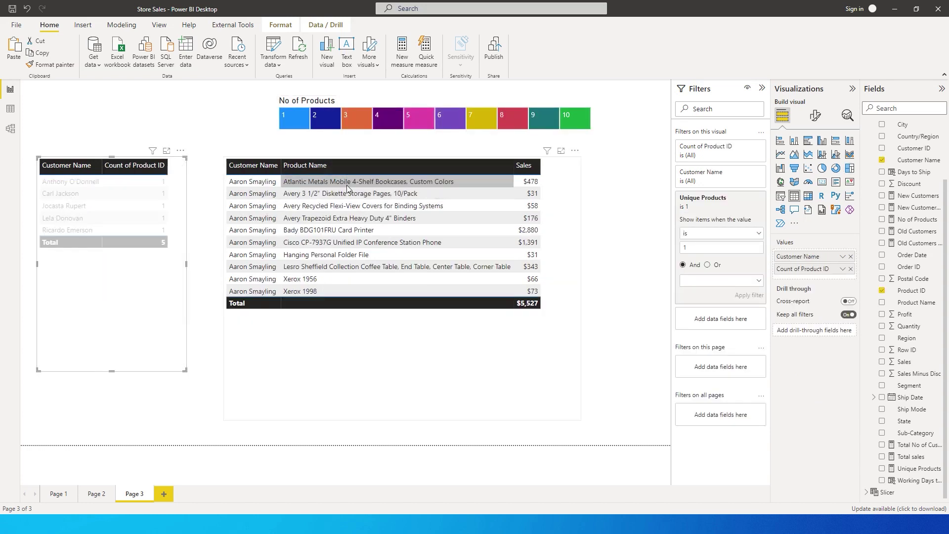